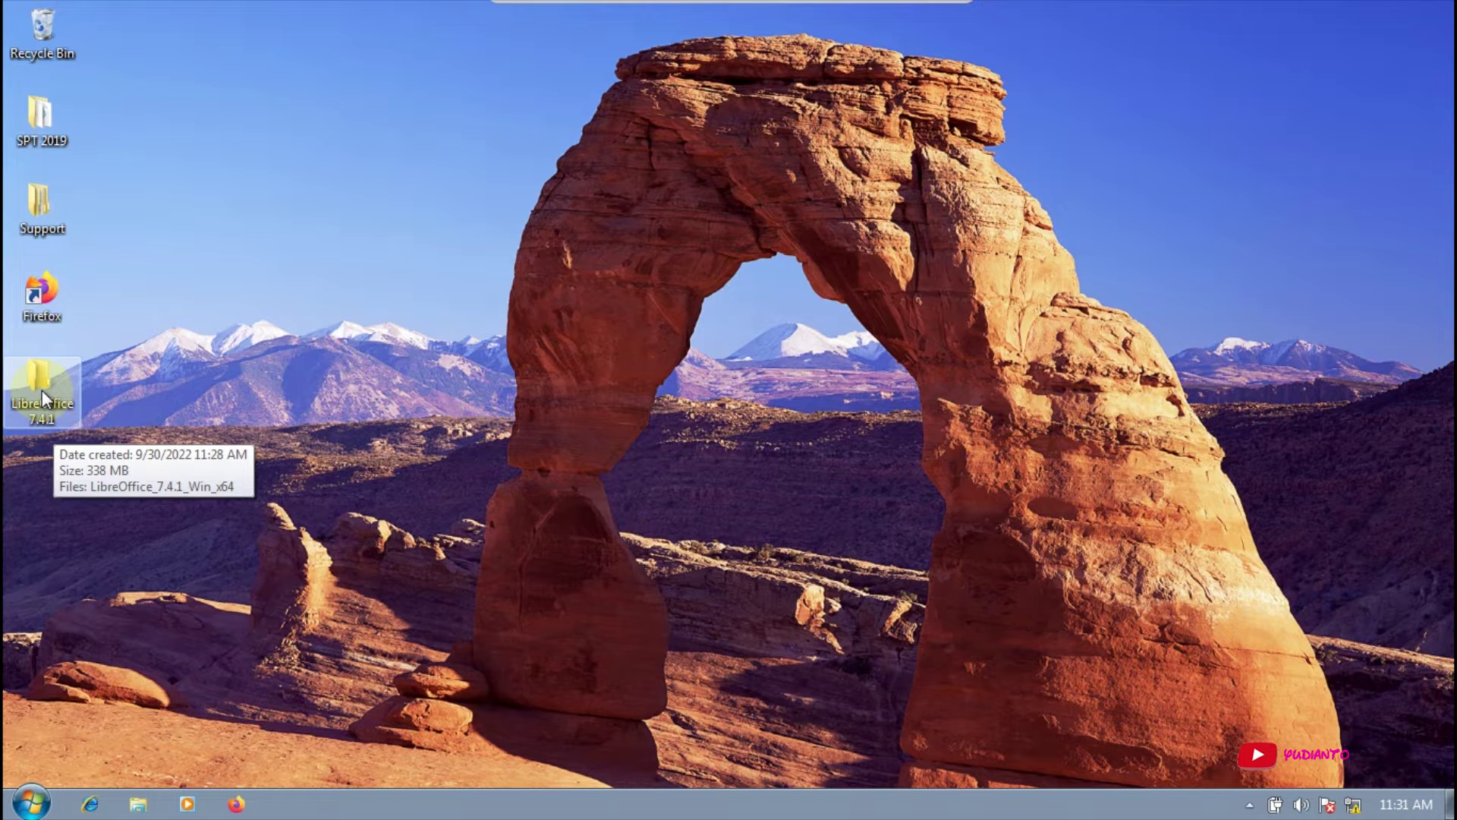
# Launch the LibreOffice_7.4.1_Win_x64 installer from the LibreOffice 7.4.1 desktop folder and minimize the folder window.
pyautogui.doubleClick(41, 387)
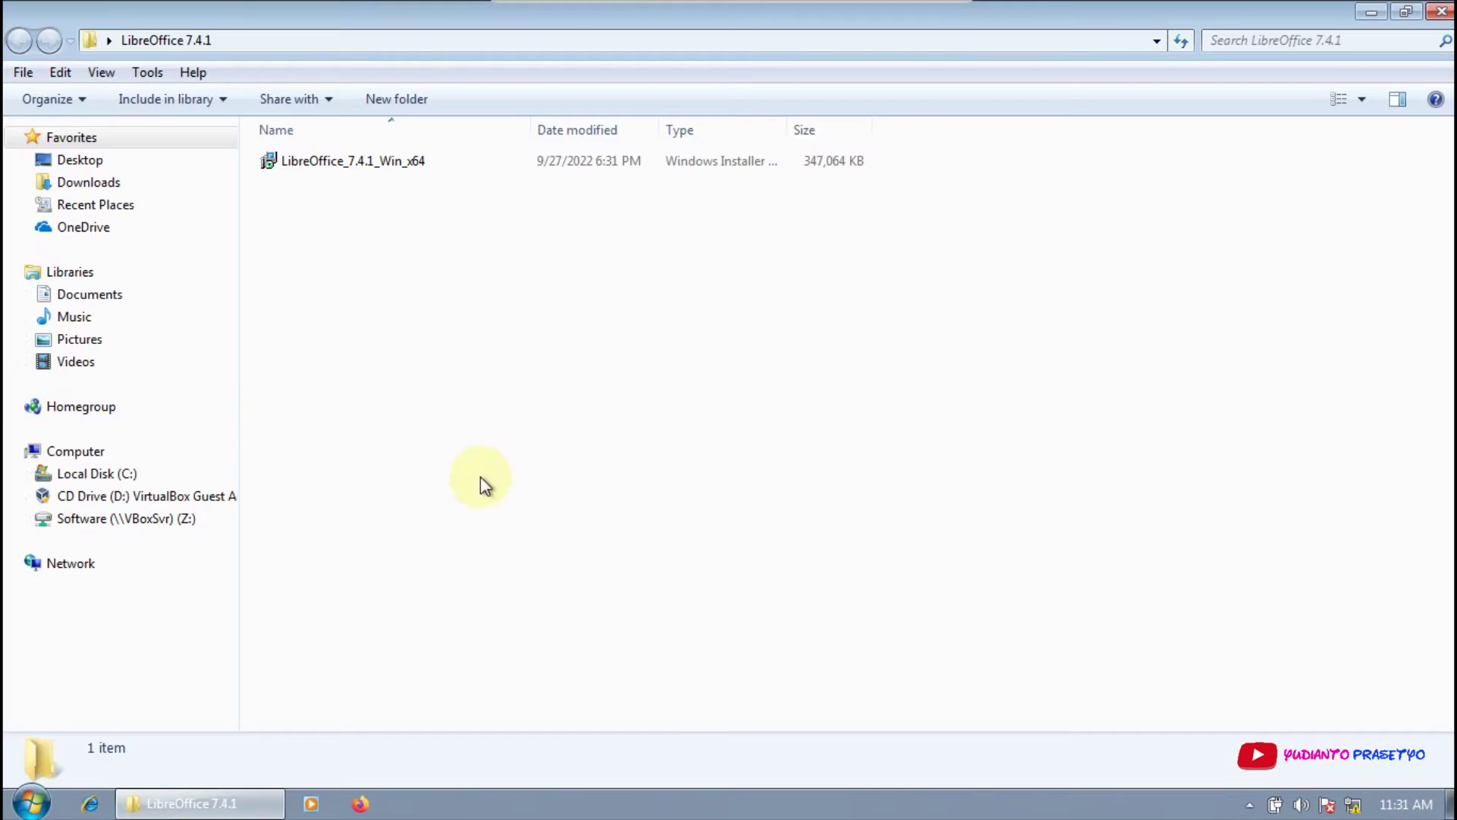
pyautogui.doubleClick(373, 166)
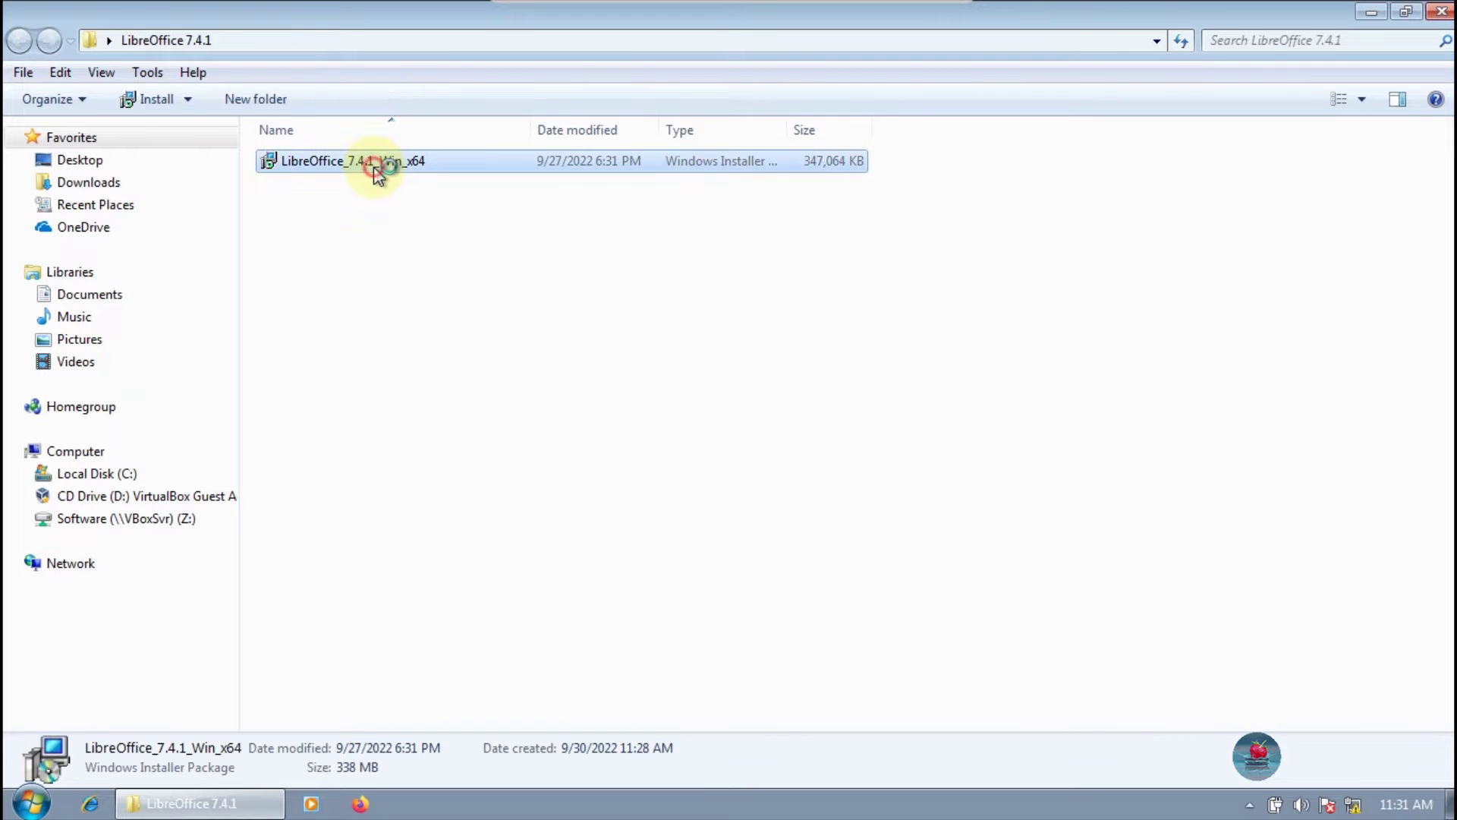
pyautogui.click(1367, 12)
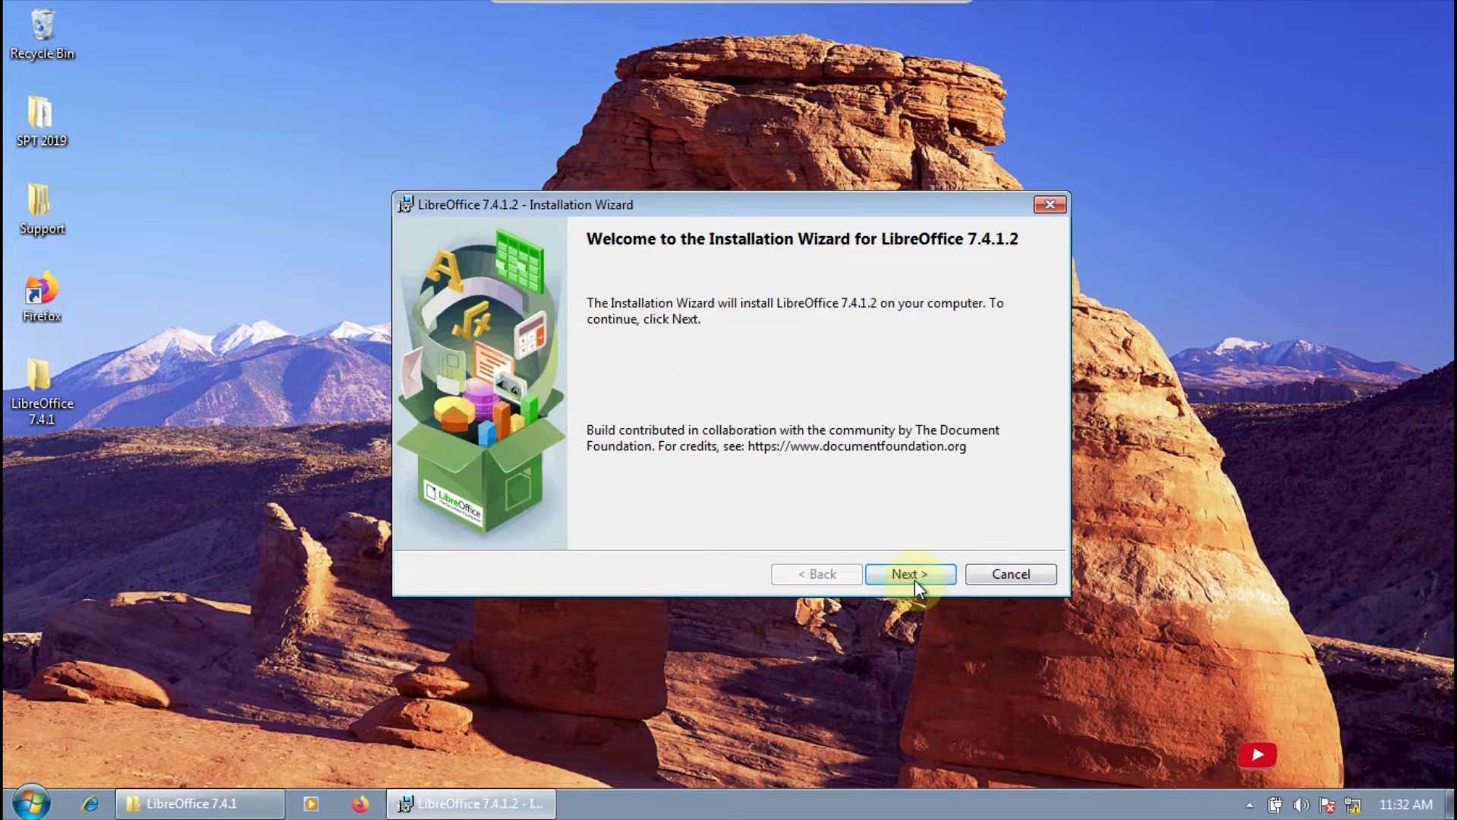
# Start installing LibreOffice 7.4.1.2 with the Typical setup type and a desktop shortcut, without loading it at system start-up.
pyautogui.click(913, 580)
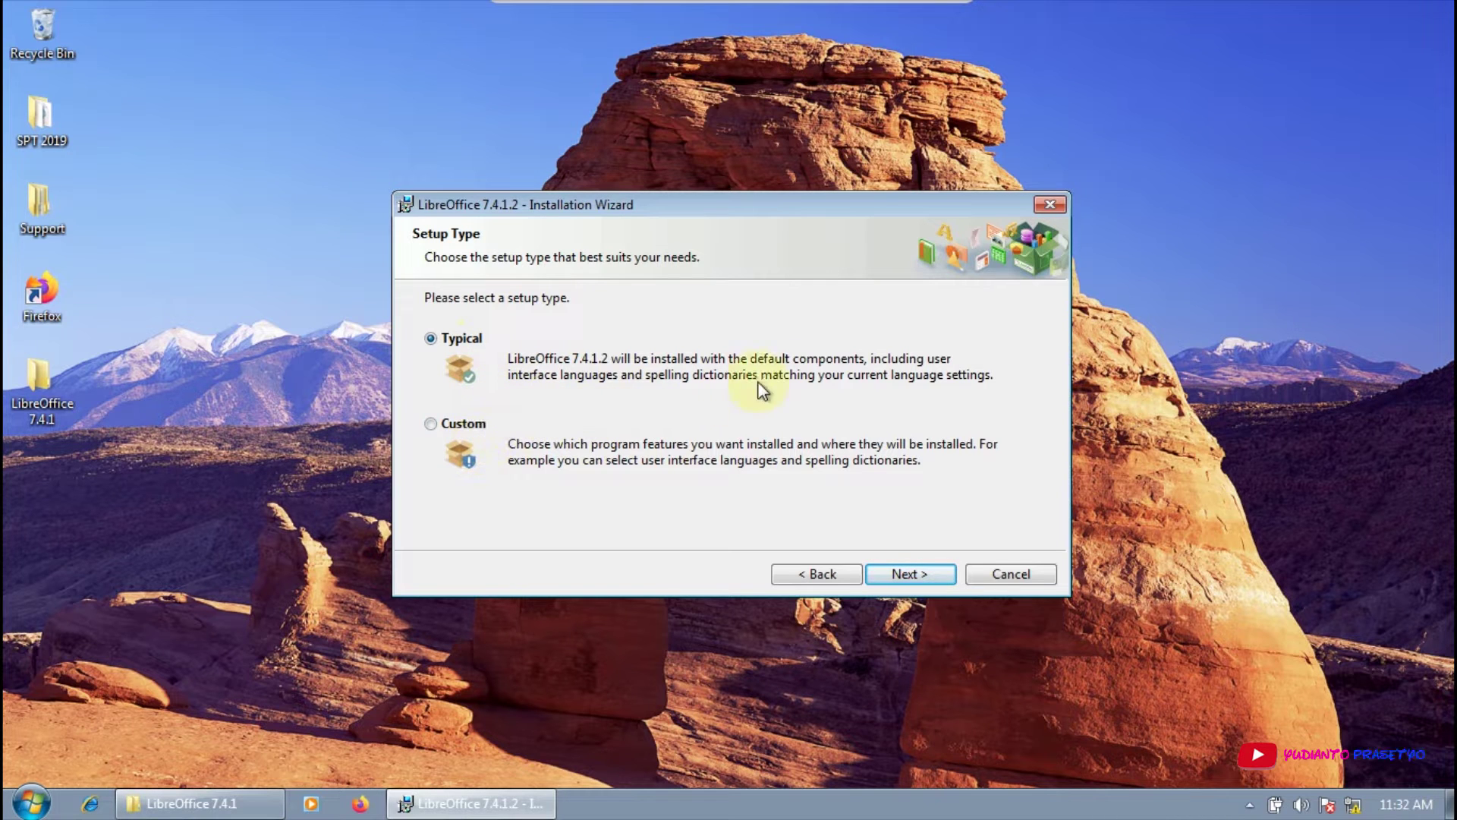
pyautogui.click(907, 578)
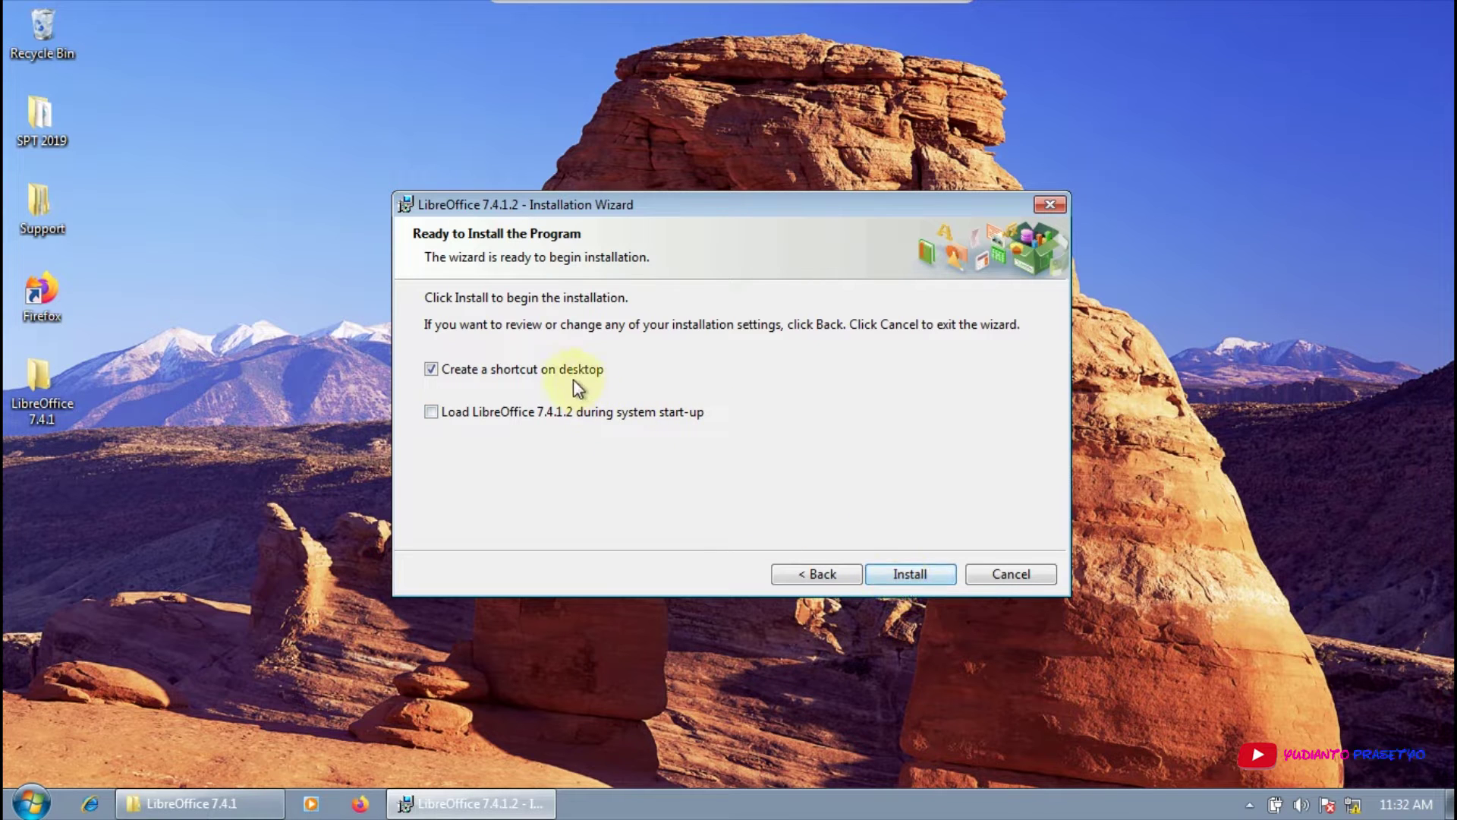
pyautogui.click(887, 580)
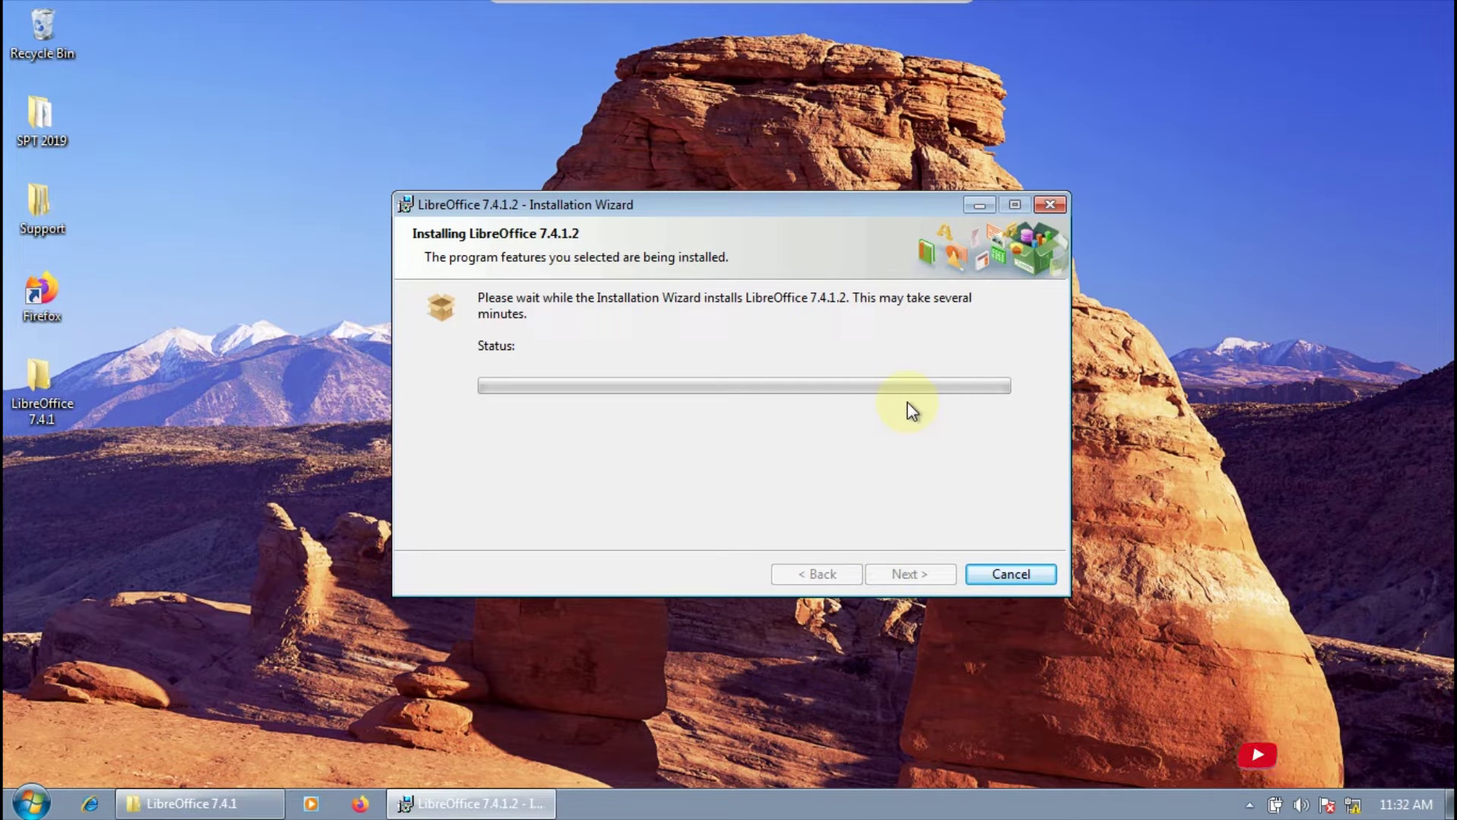
# Permanently empty the Recycle Bin while the installation runs, and close the completed installation wizard.
pyautogui.rightClick(48, 34)
pyautogui.click(95, 75)
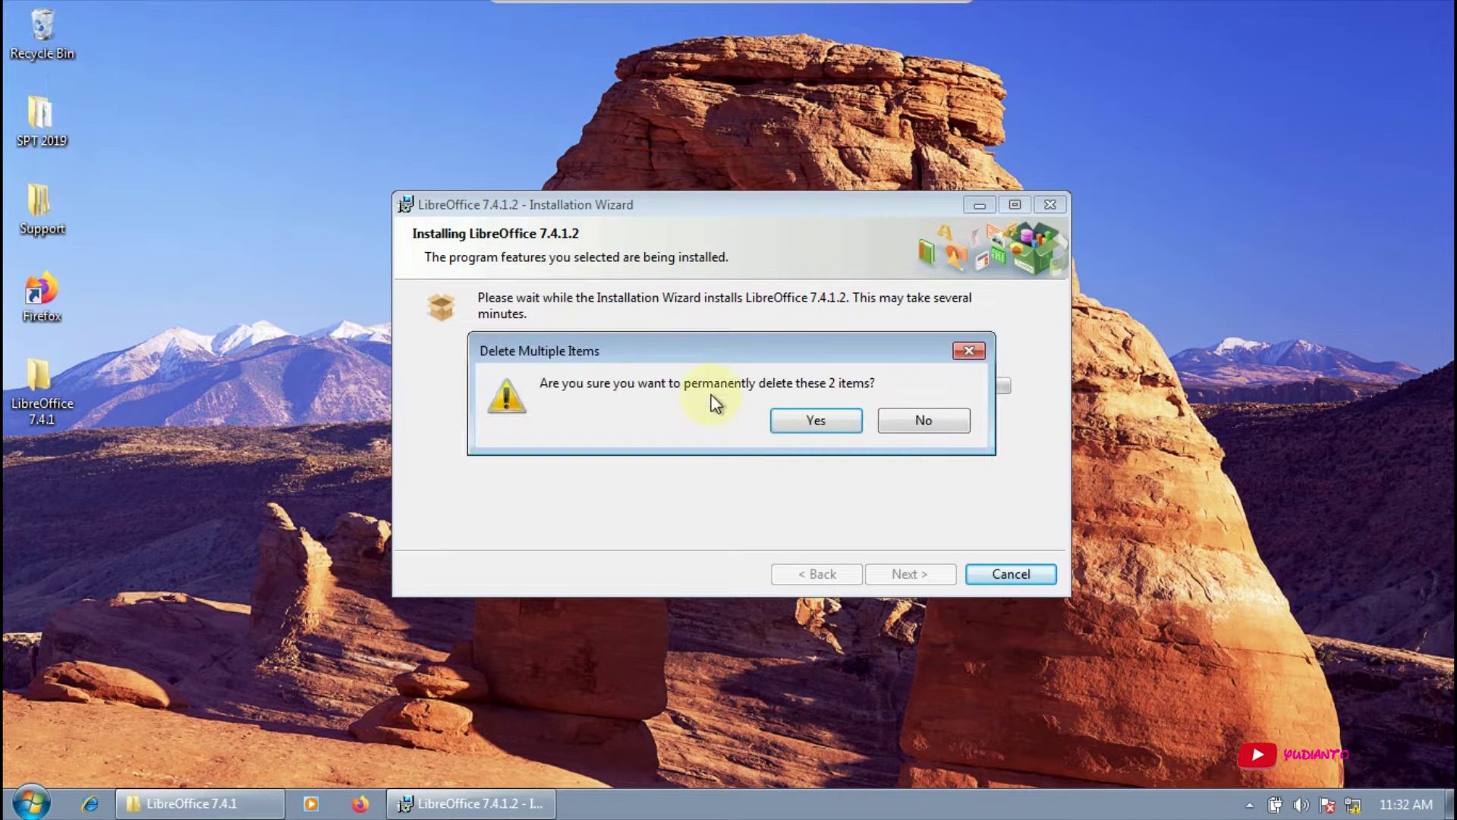
pyautogui.click(806, 420)
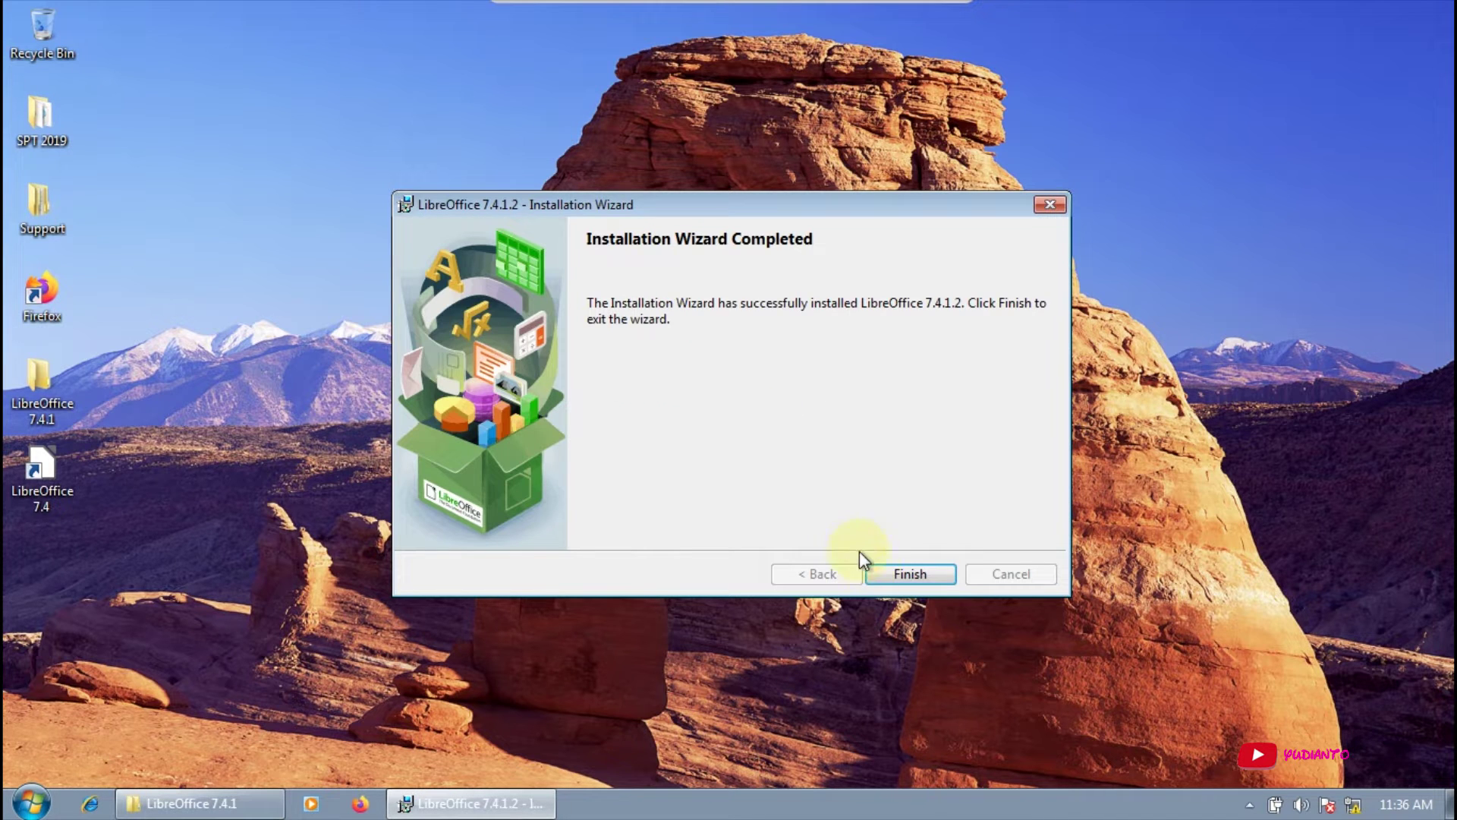
pyautogui.click(900, 576)
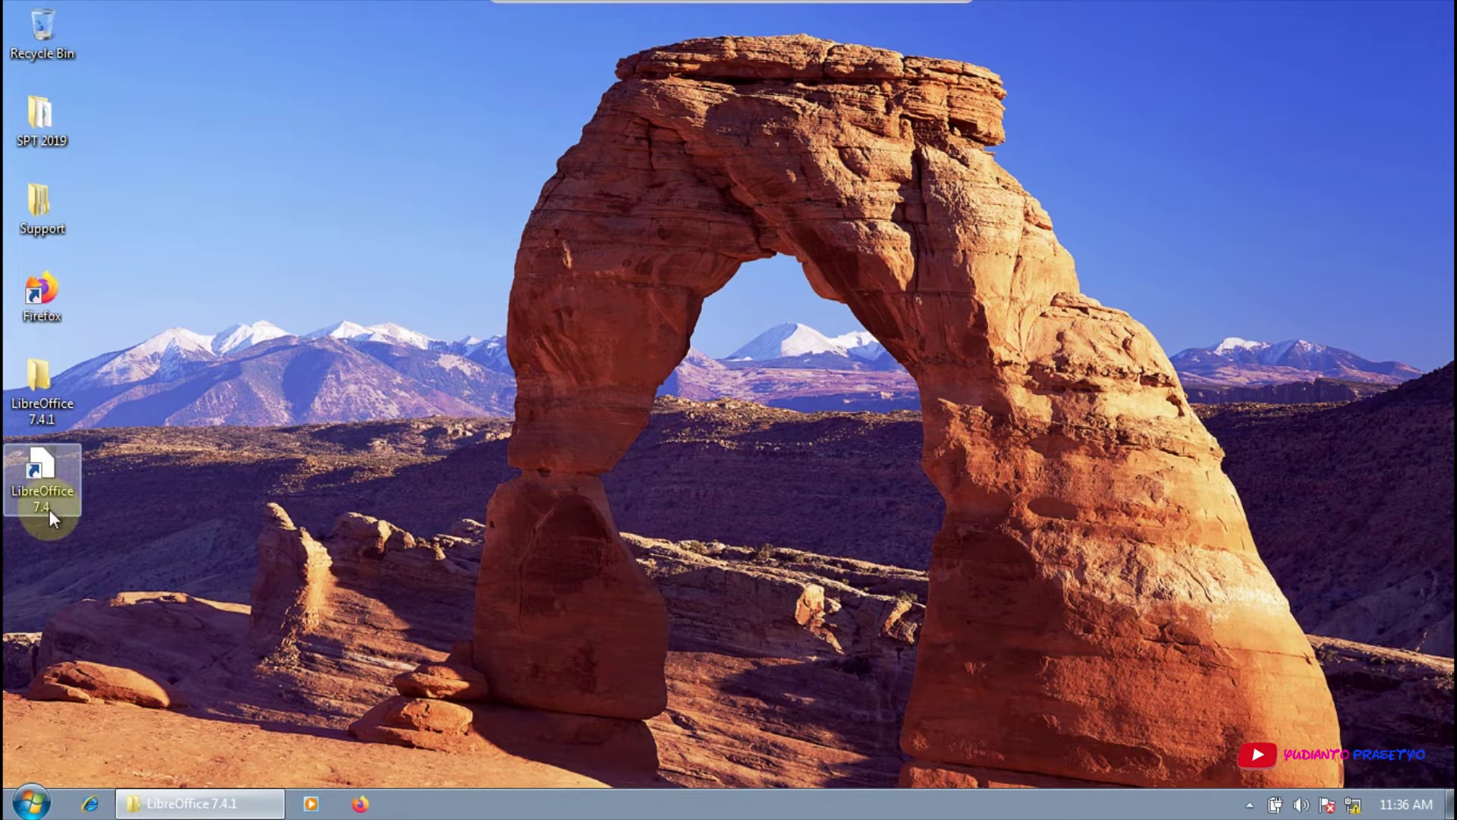
# Look through the applications installed in the LibreOffice 7.4 program group.
pyautogui.click(30, 802)
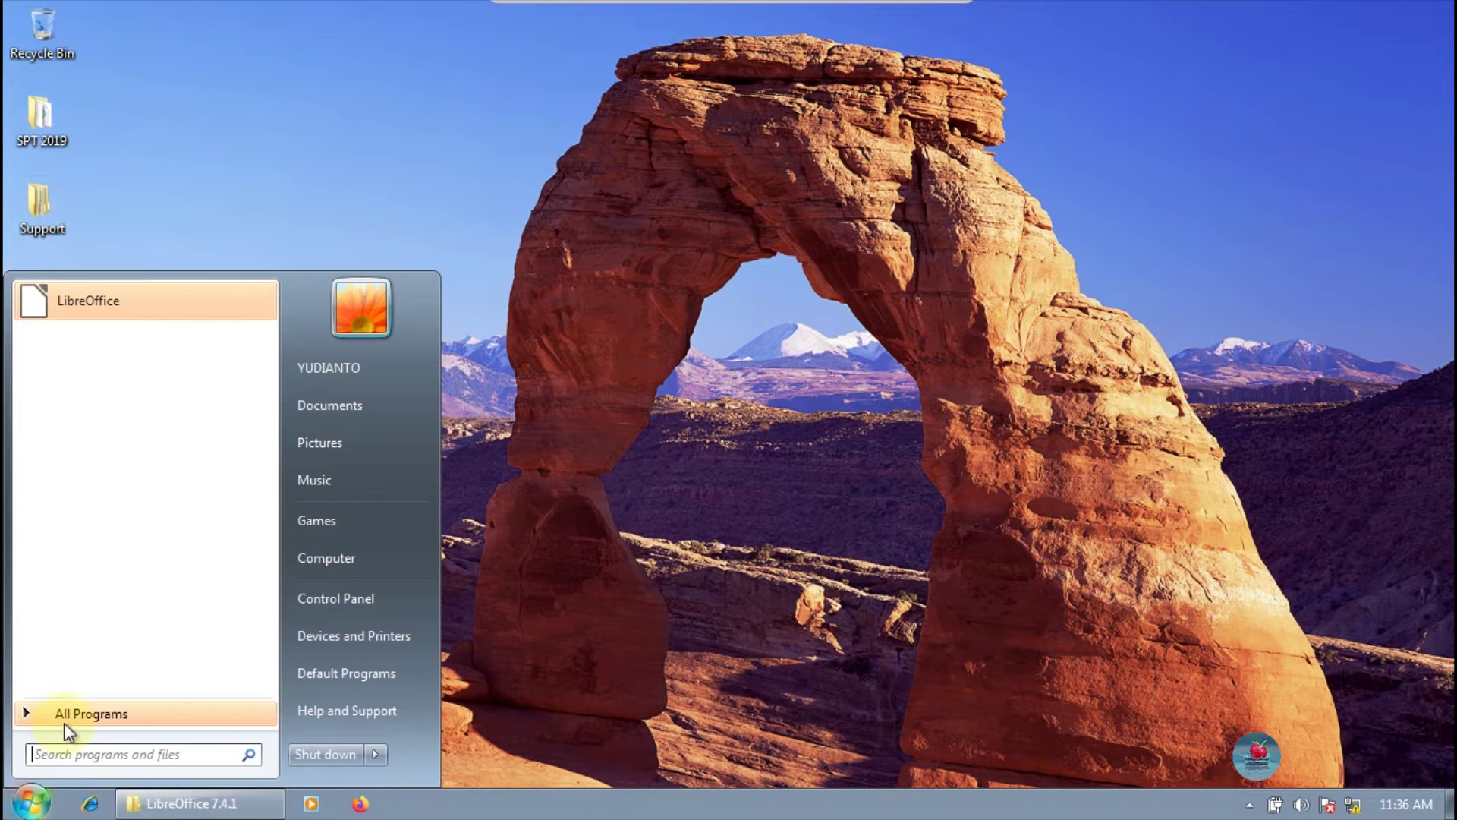
pyautogui.click(79, 719)
pyautogui.scroll(-4, 112, 694)
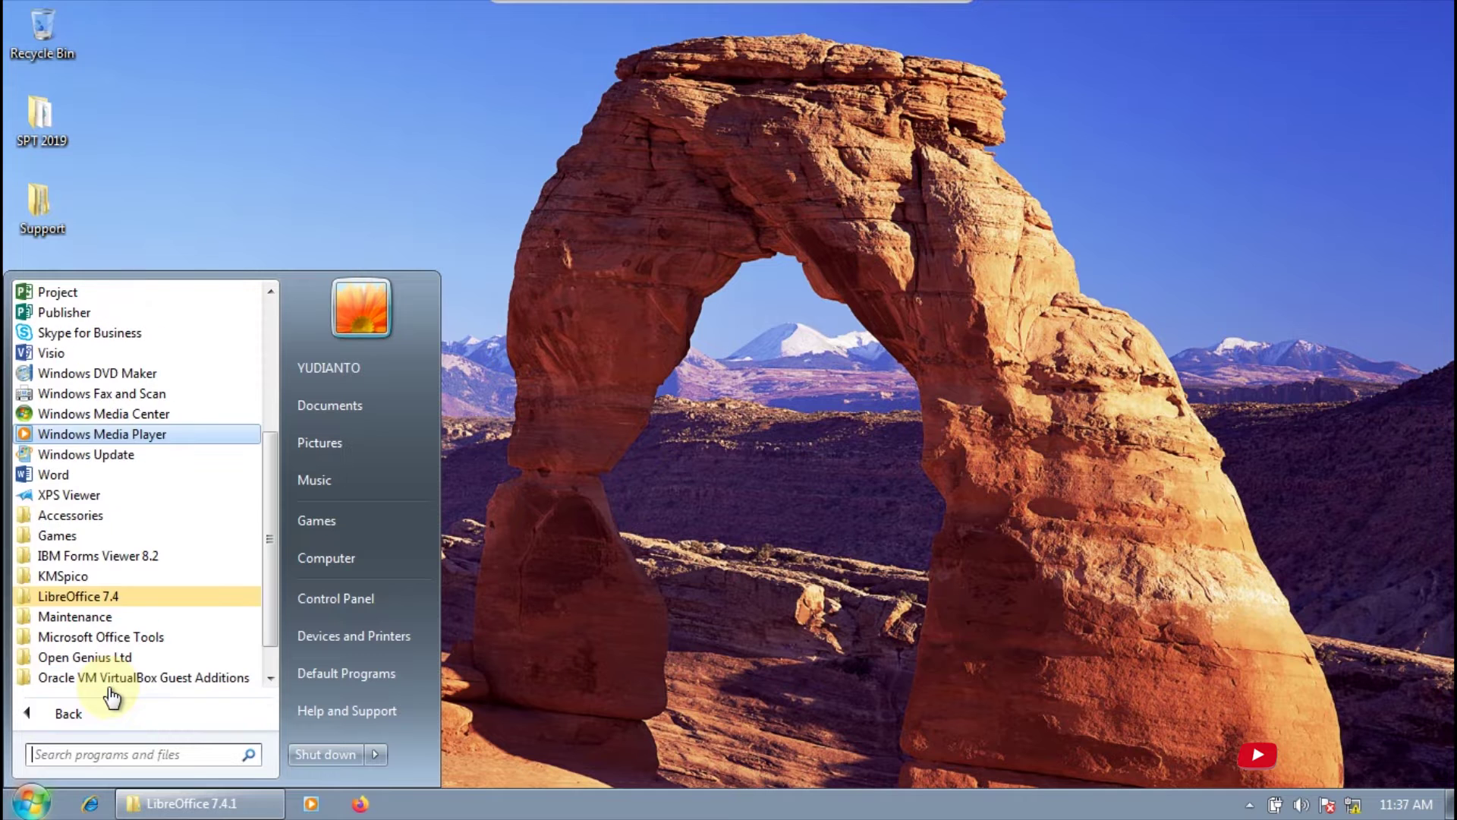
pyautogui.scroll(-2, 111, 694)
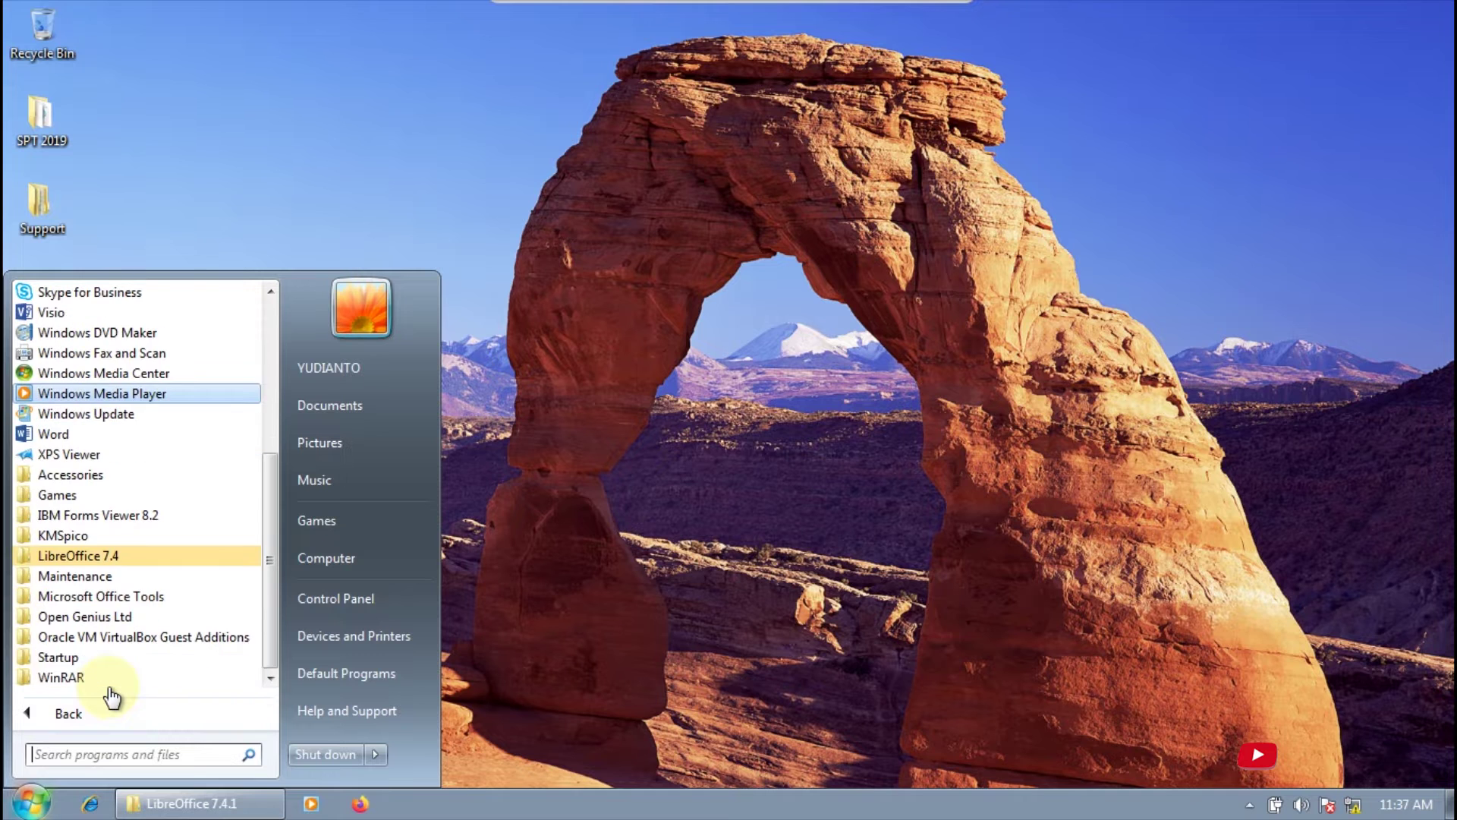
pyautogui.click(93, 562)
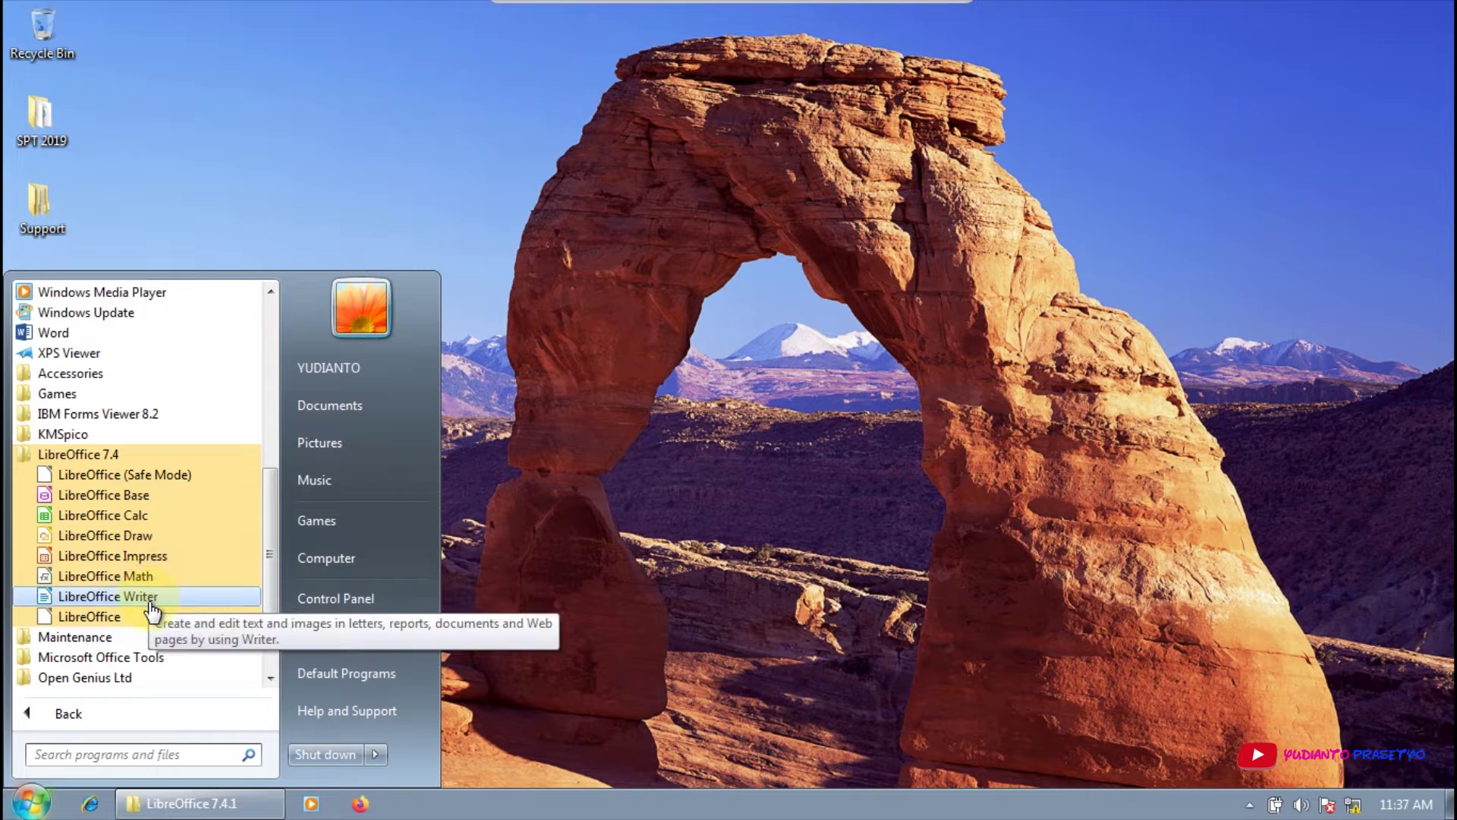
pyautogui.click(635, 521)
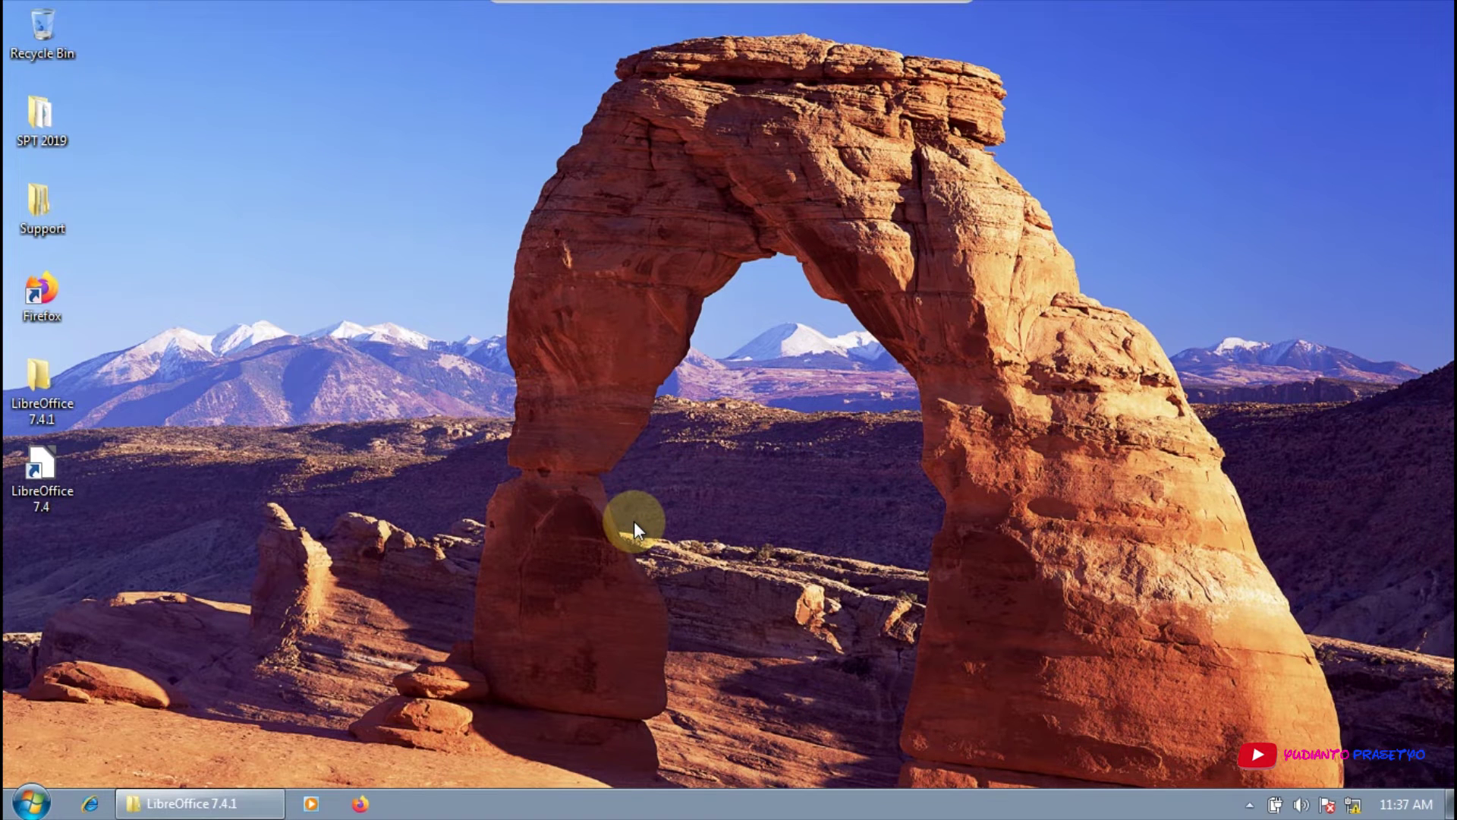
# Launch LibreOffice Calc through the Windows Run dialog with the command scalc.
pyautogui.press('super+r')
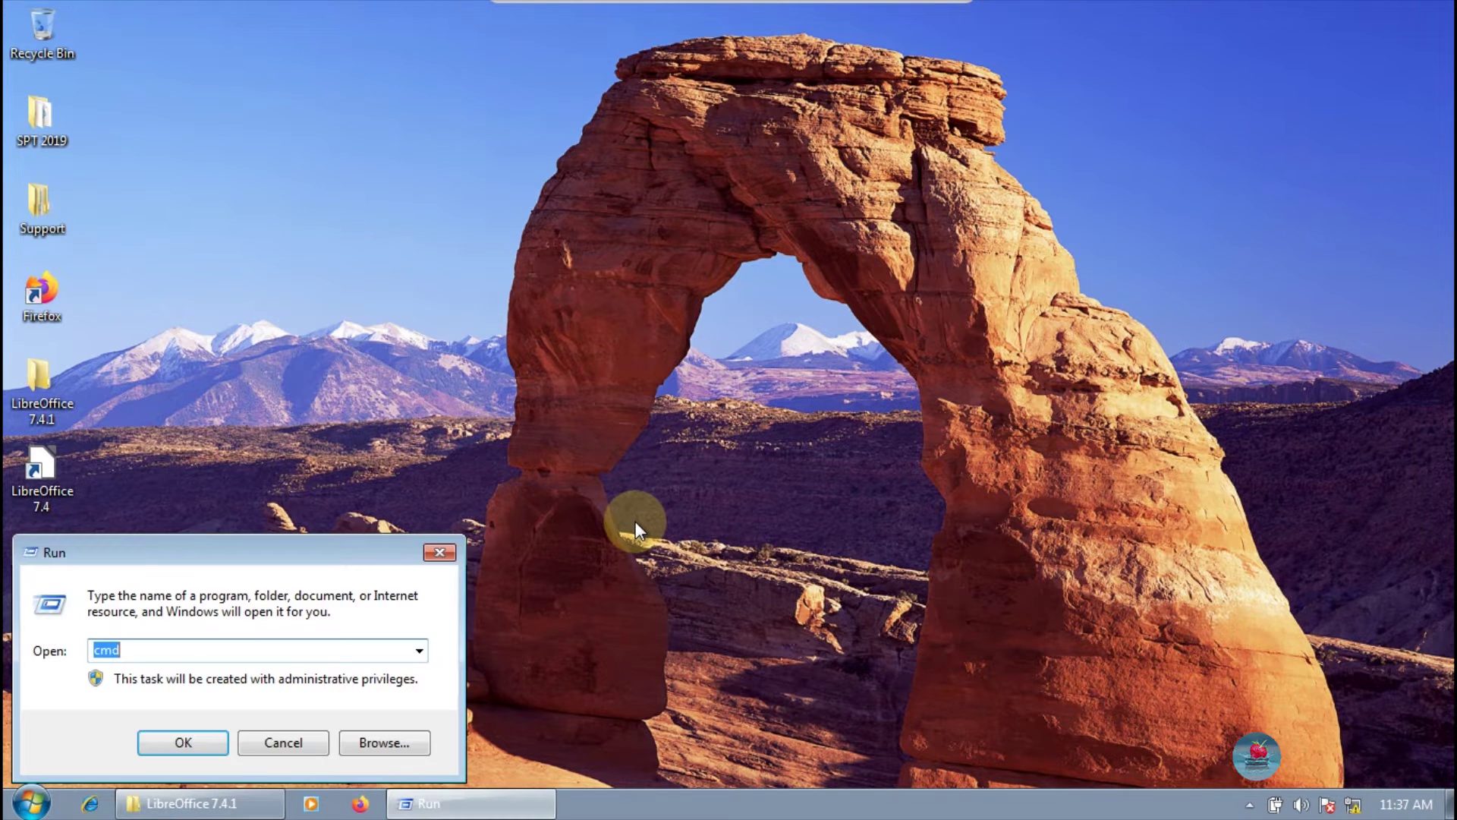
pyautogui.write('scalc')
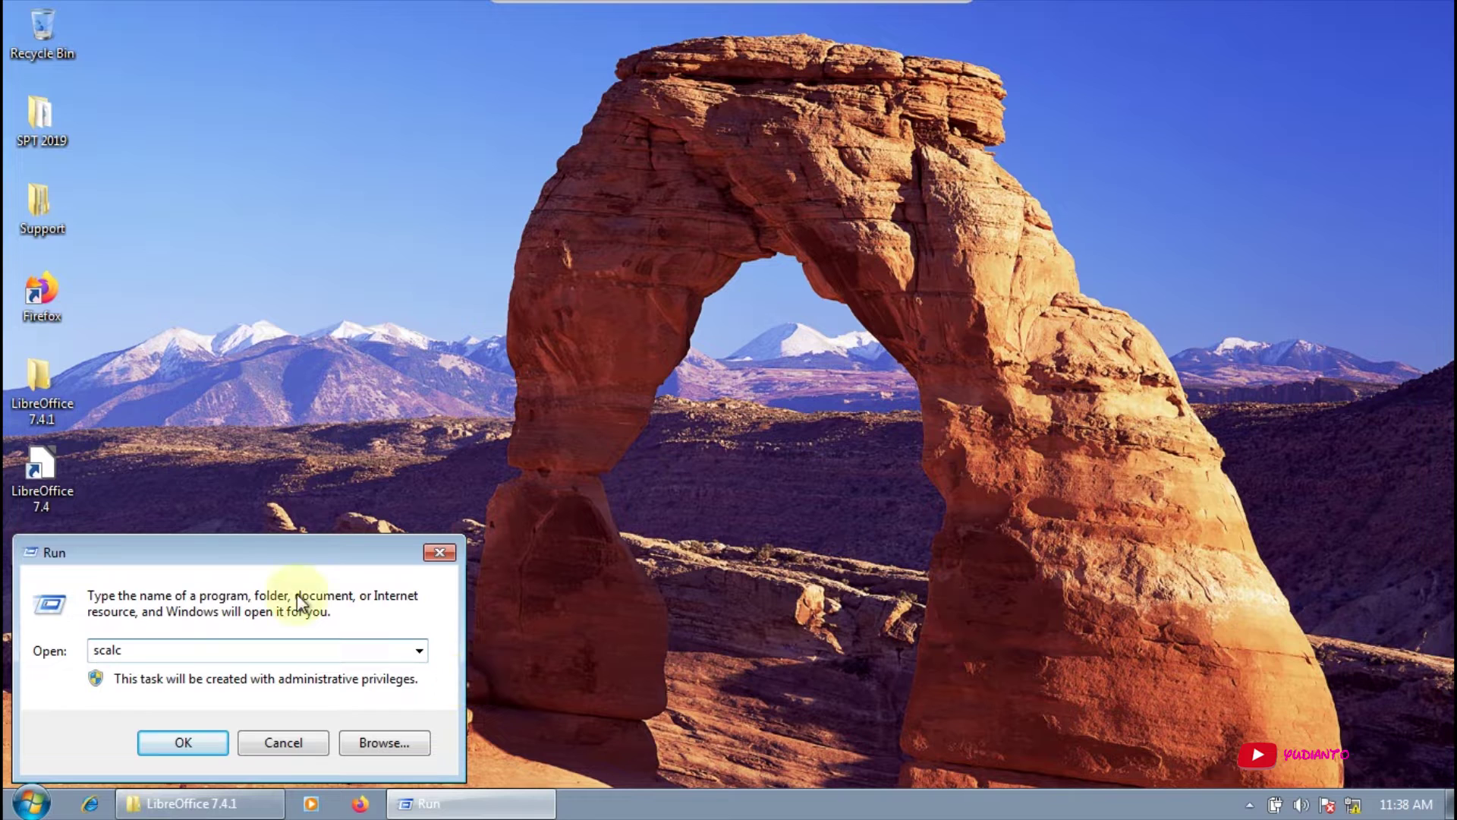
pyautogui.click(31, 803)
pyautogui.click(75, 708)
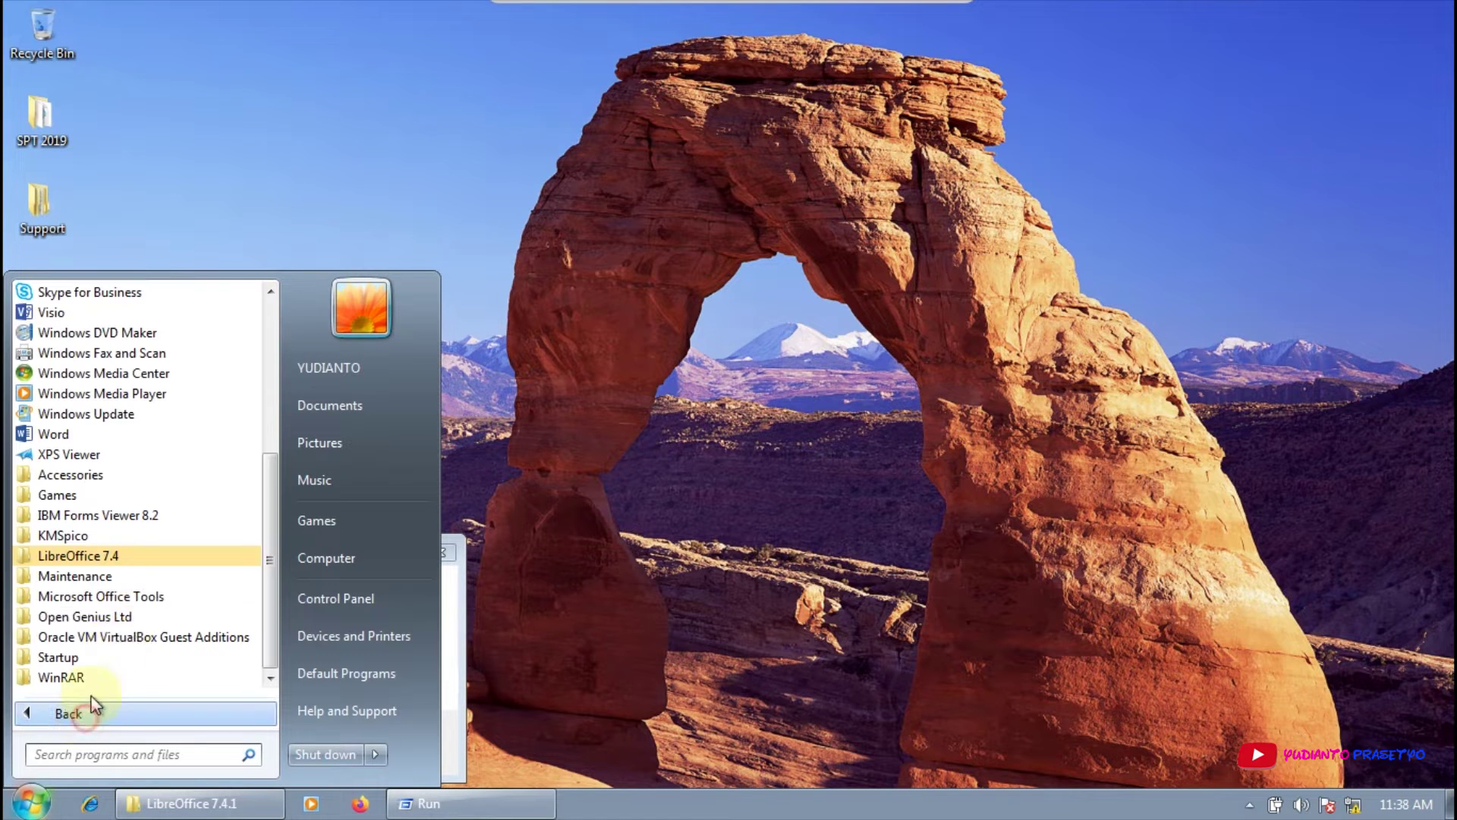
pyautogui.click(135, 556)
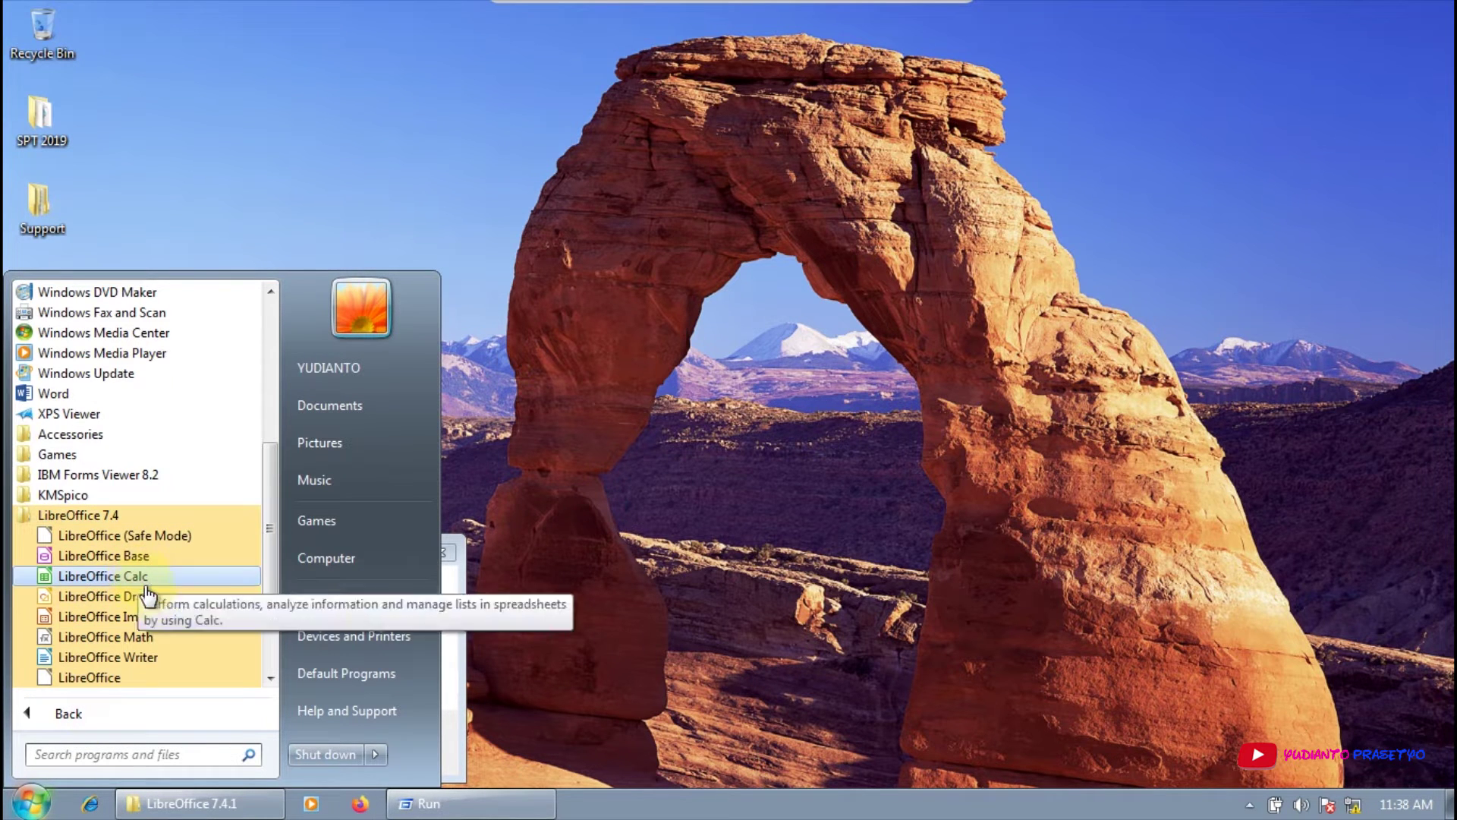
pyautogui.click(712, 583)
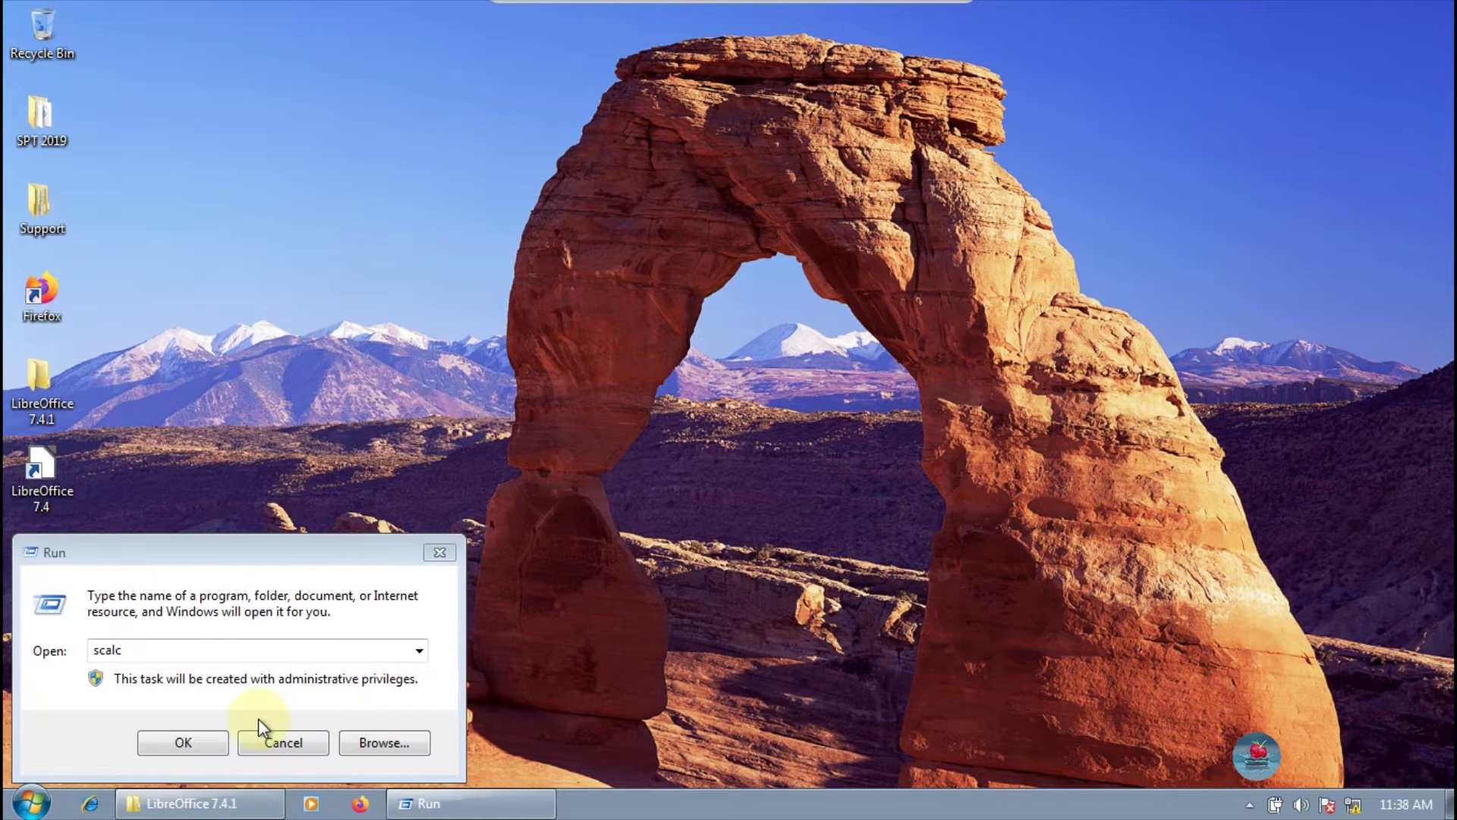
pyautogui.click(214, 743)
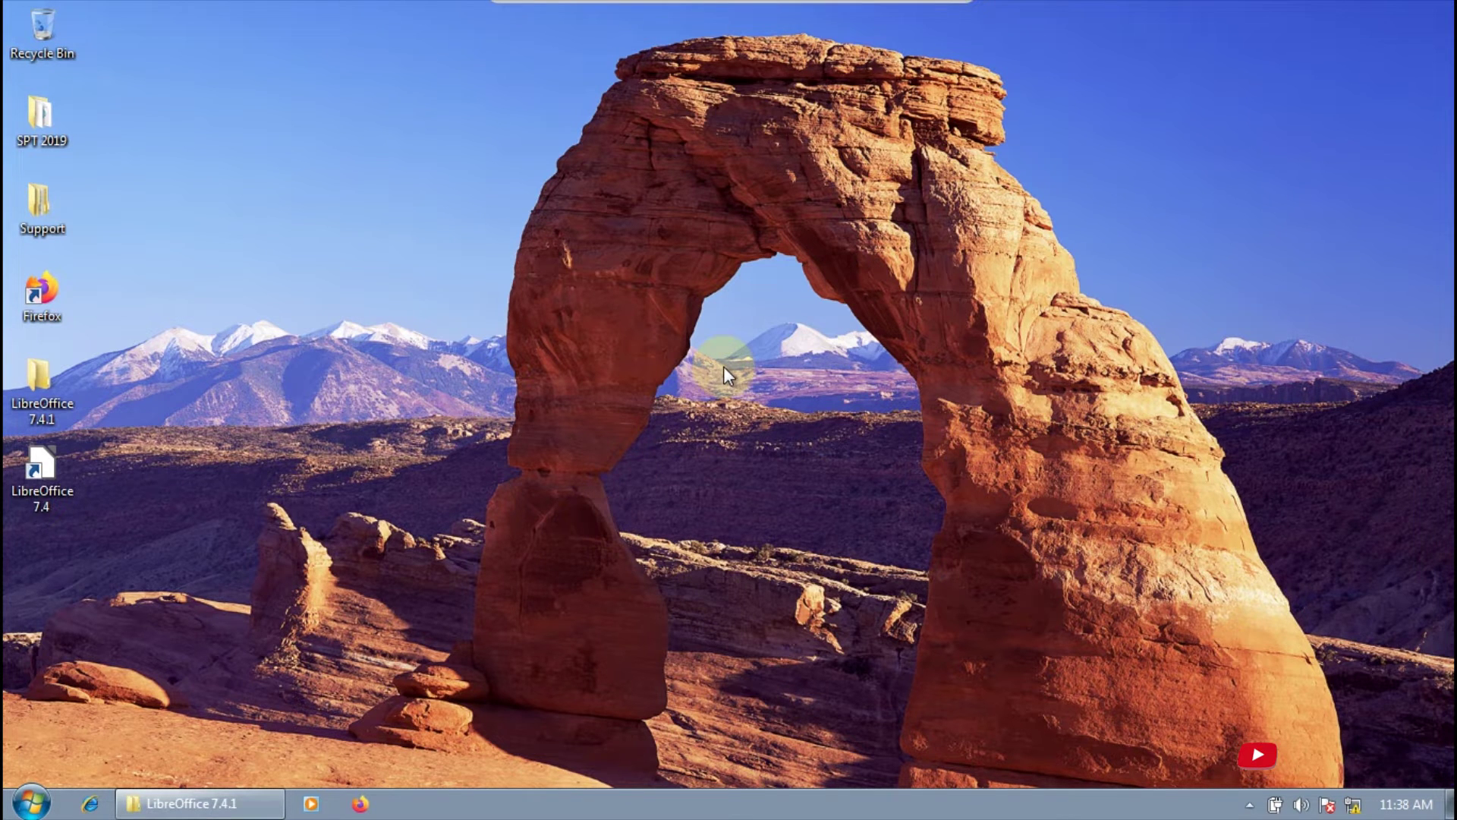
pyautogui.rightClick(608, 349)
pyautogui.click(657, 414)
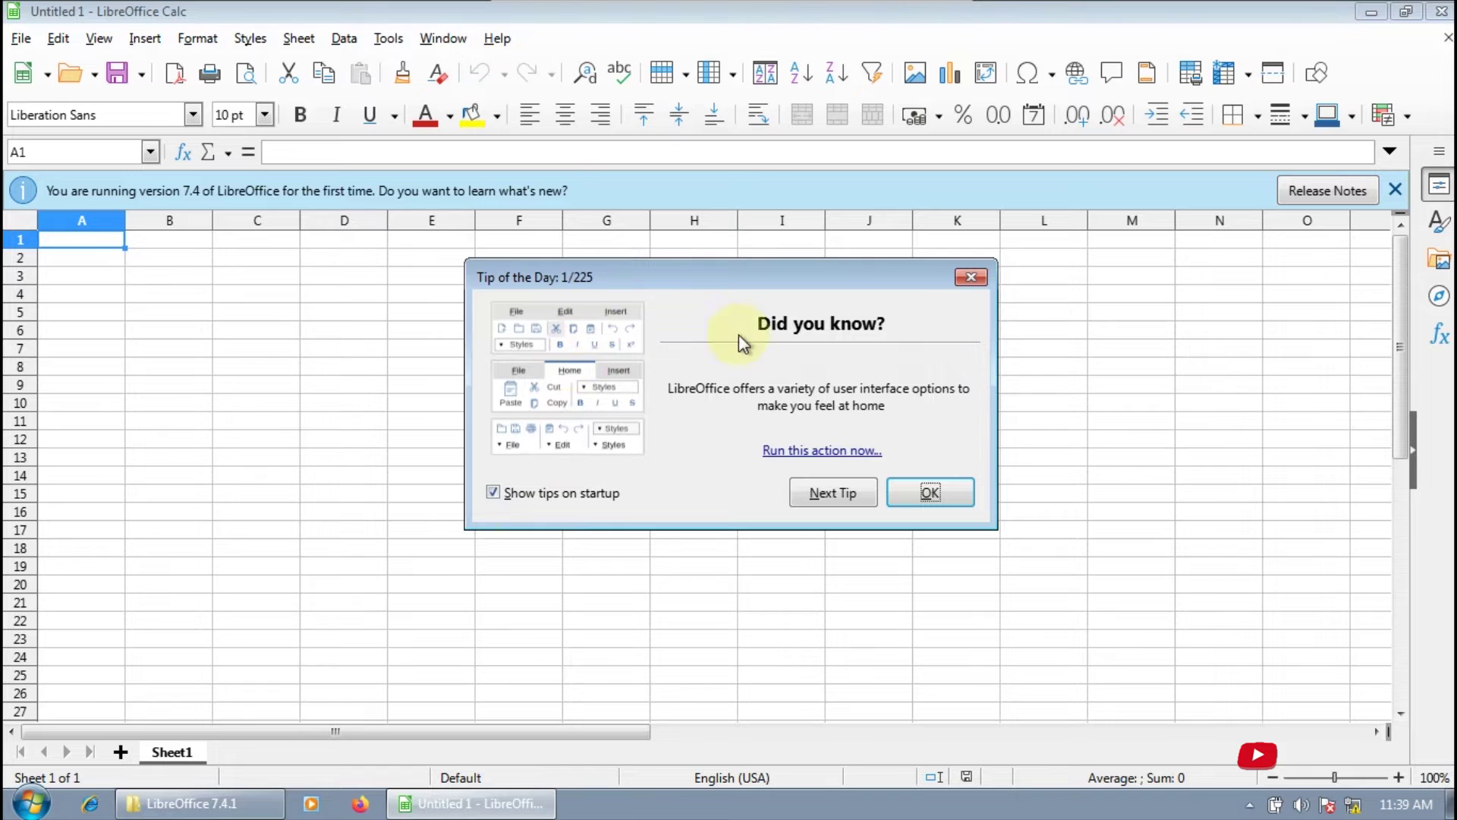
# Turn off showing tips on startup and close the Tip of the Day dialog.
pyautogui.click(567, 495)
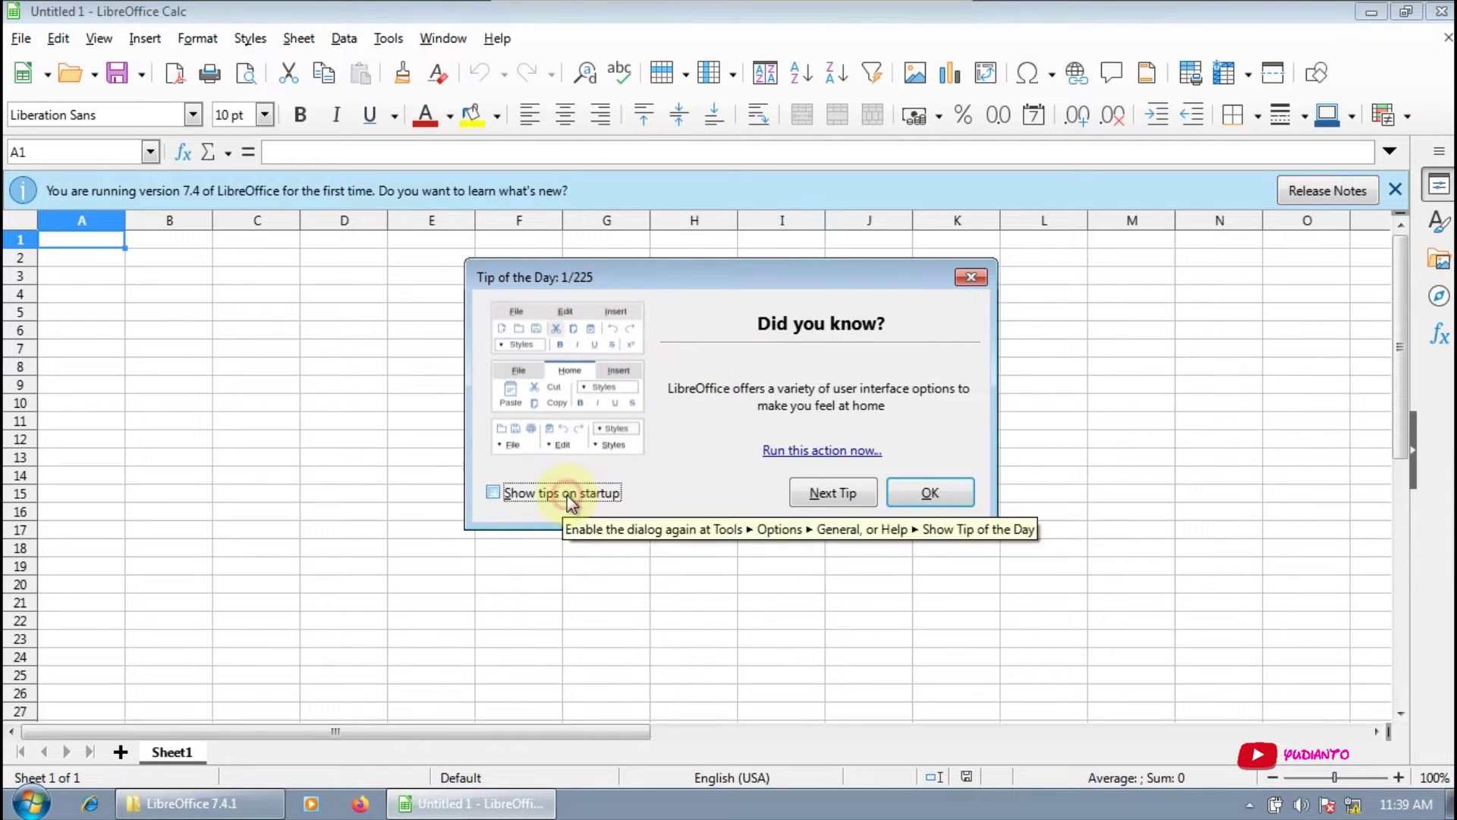
pyautogui.click(929, 495)
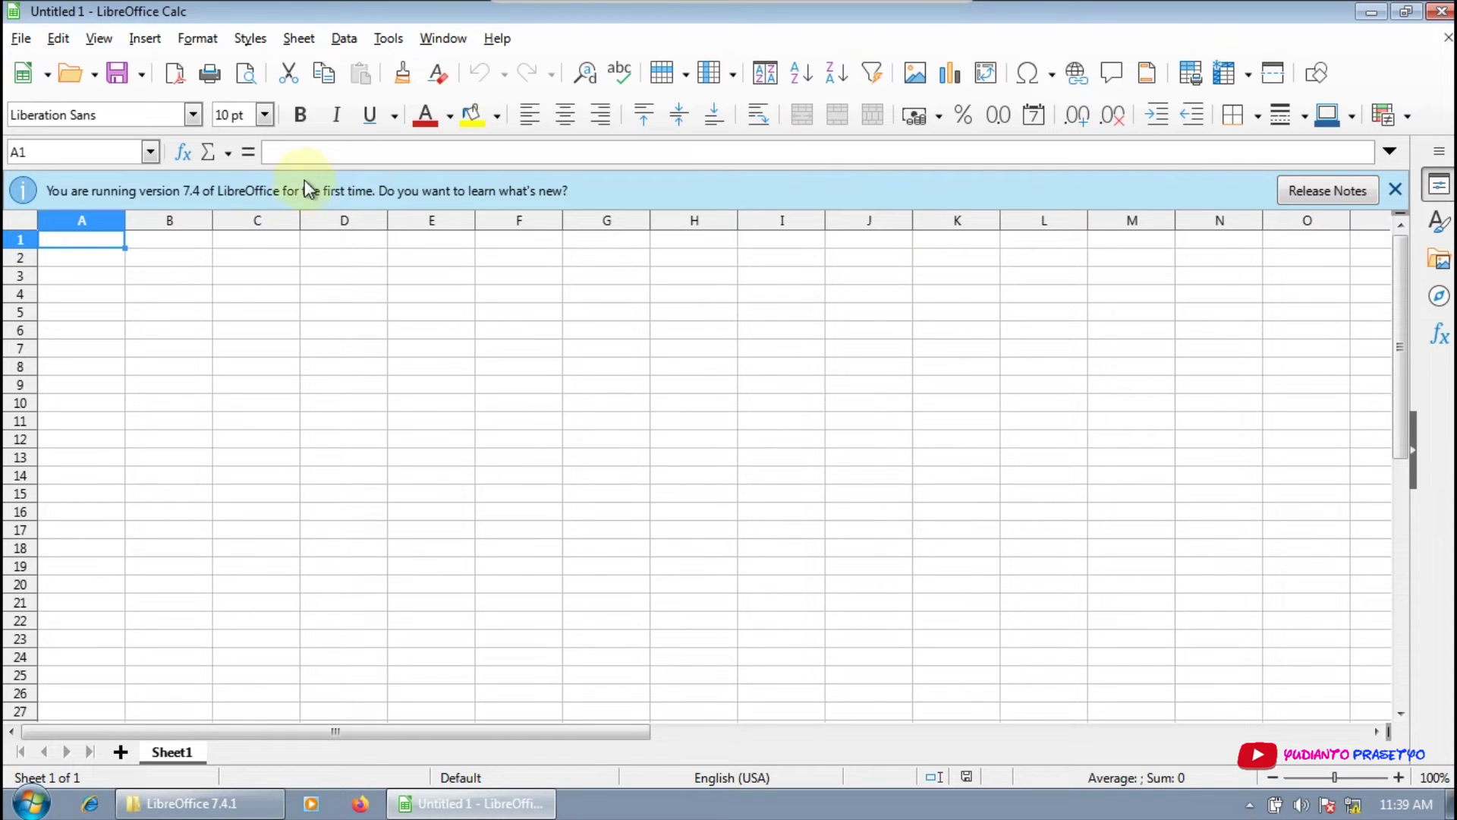
# Dismiss the release notes notification and hide the sidebar to enlarge the sheet area.
pyautogui.click(1395, 190)
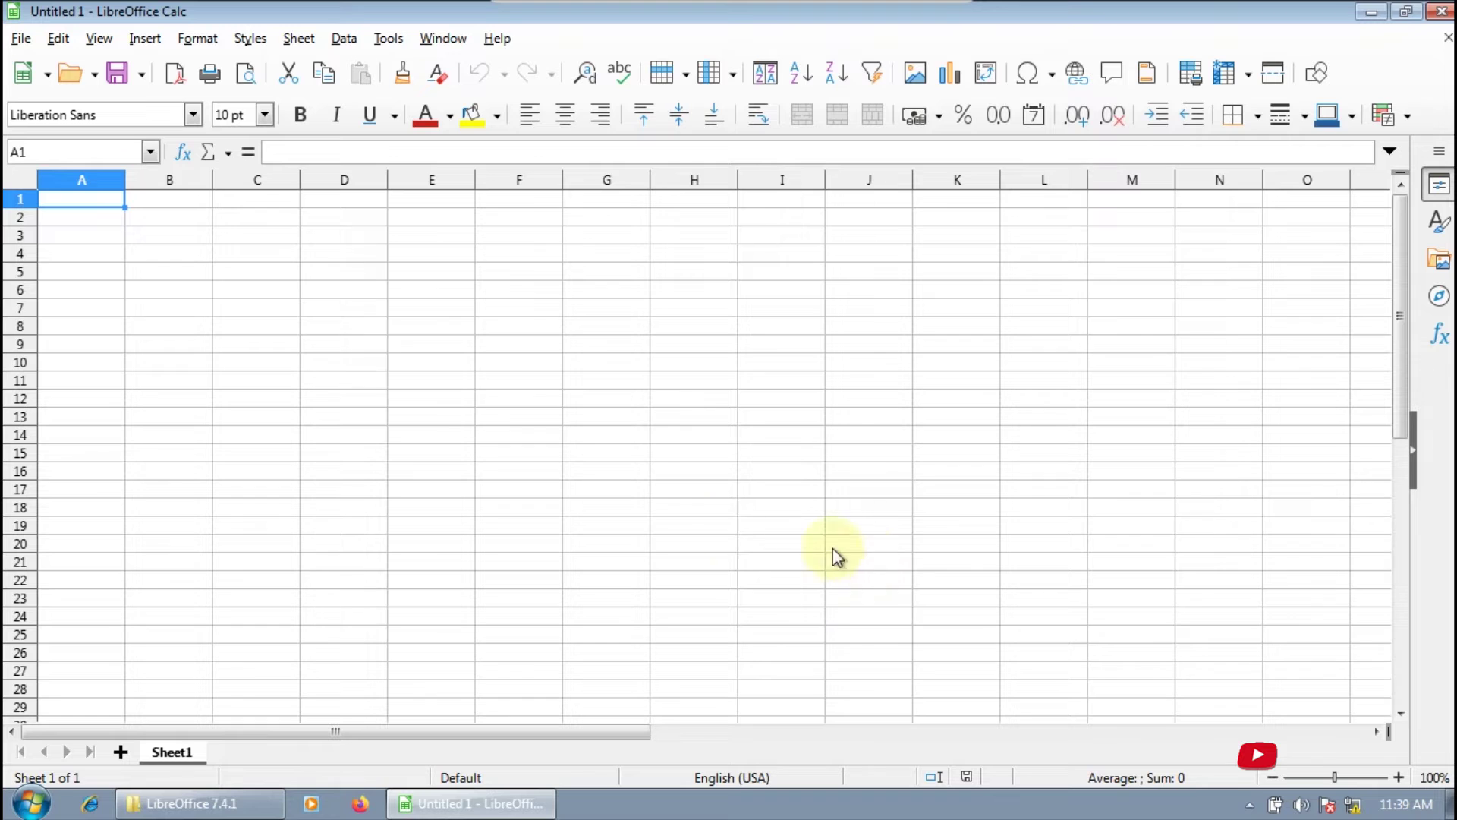
pyautogui.click(1412, 451)
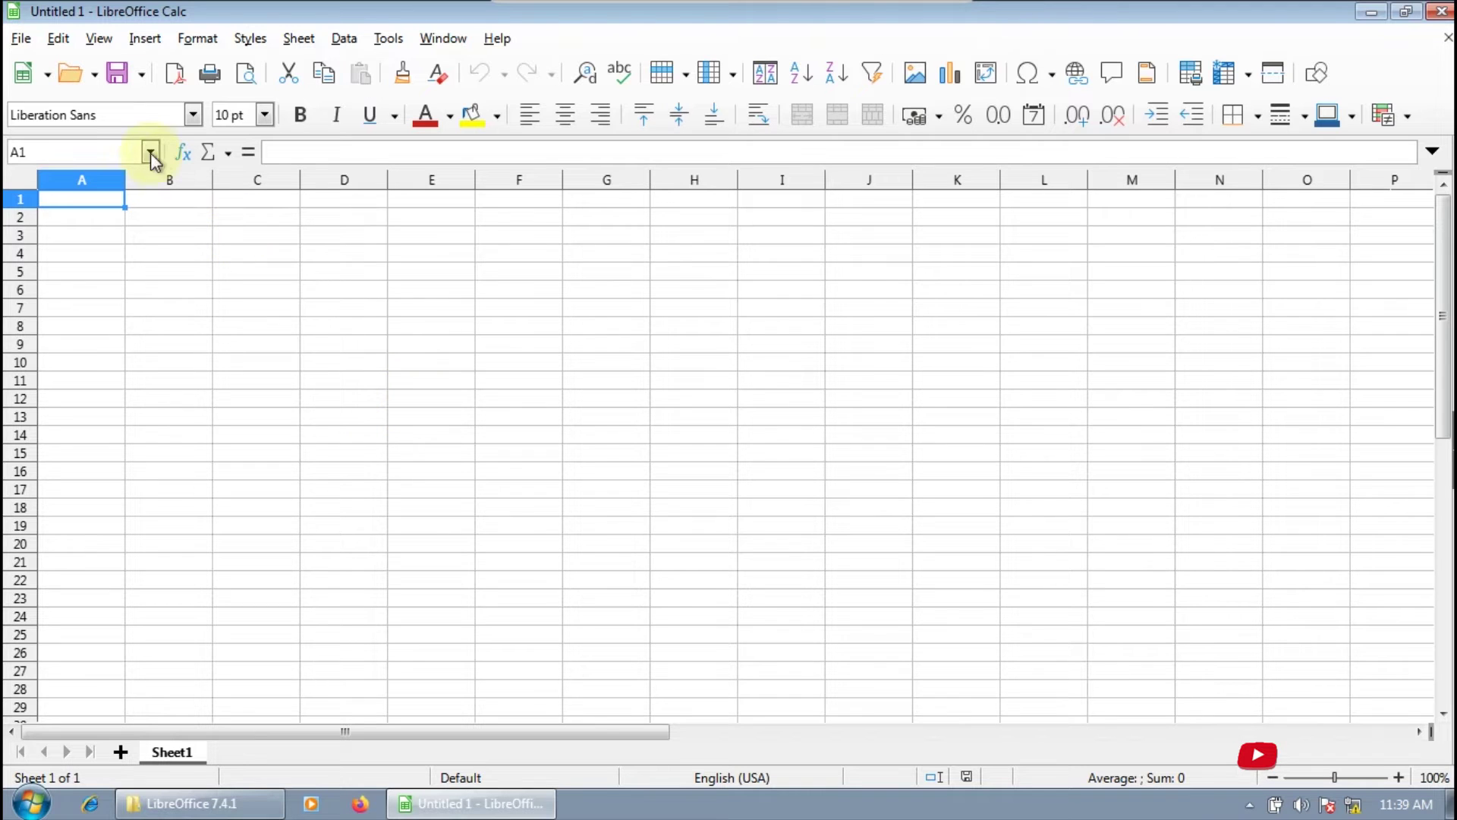
# Open the General settings of the Load/Save category in the program options.
pyautogui.click(30, 38)
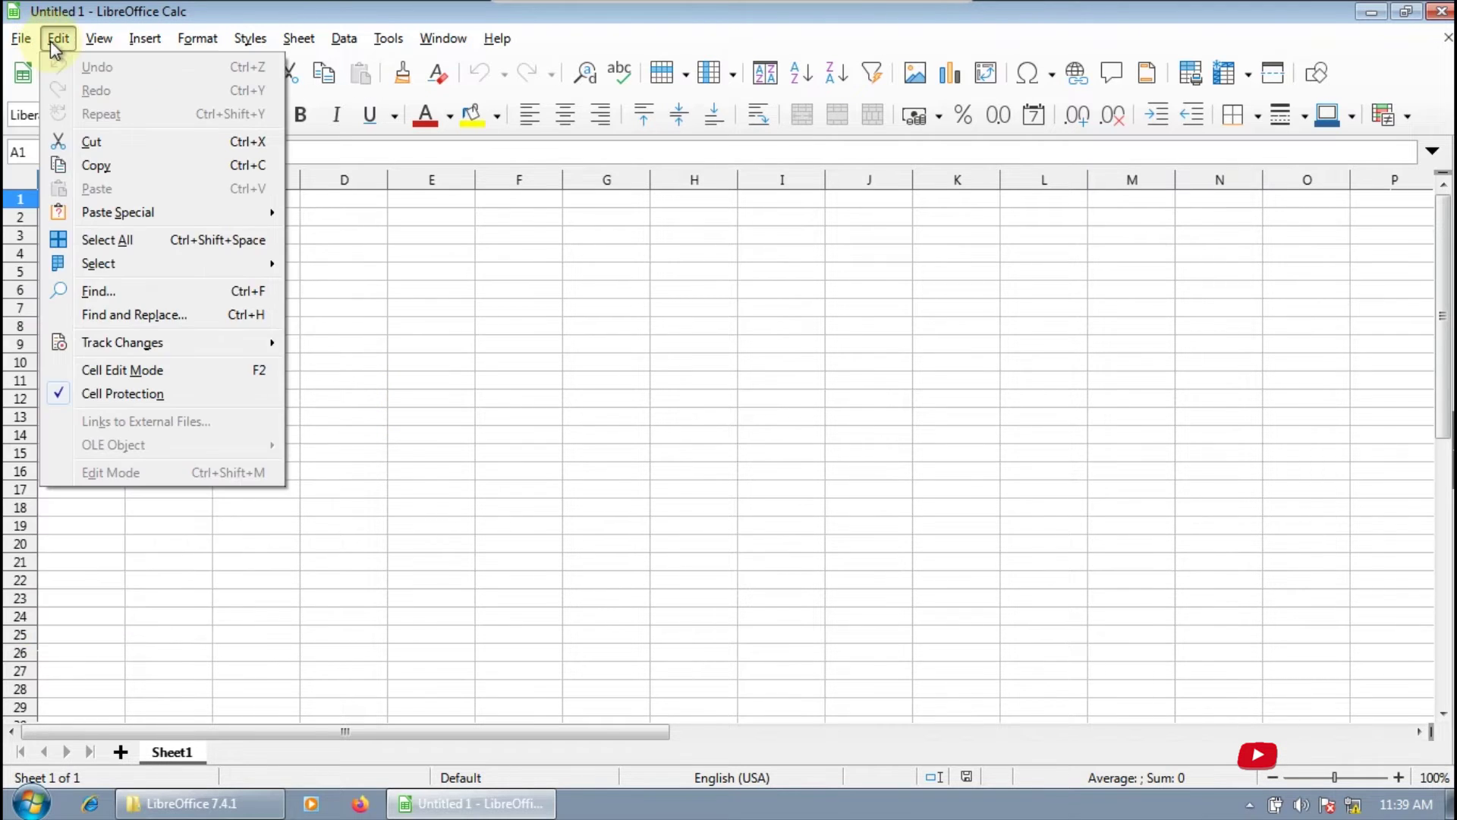
pyautogui.click(392, 39)
pyautogui.click(393, 39)
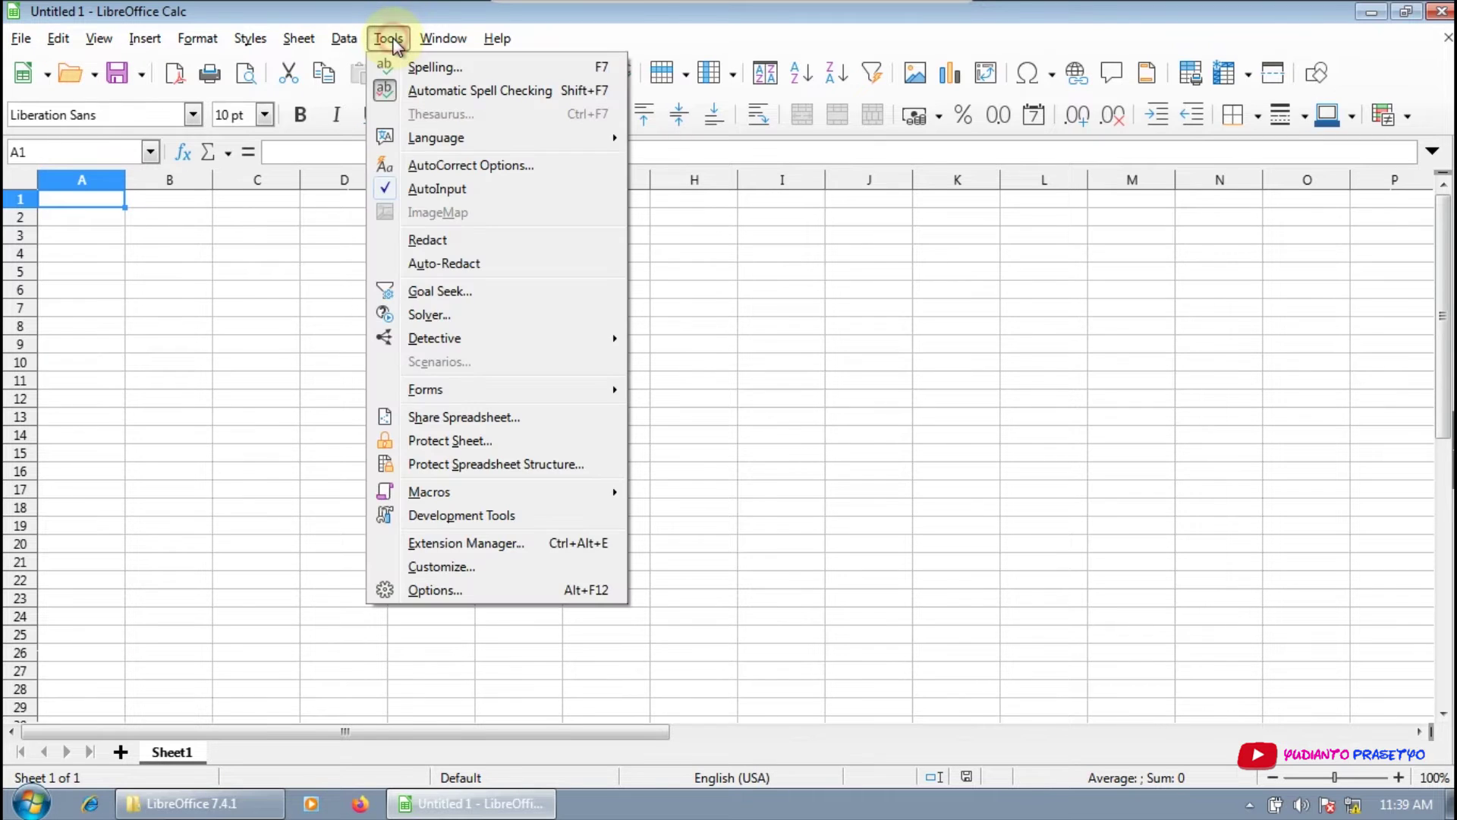
pyautogui.click(455, 591)
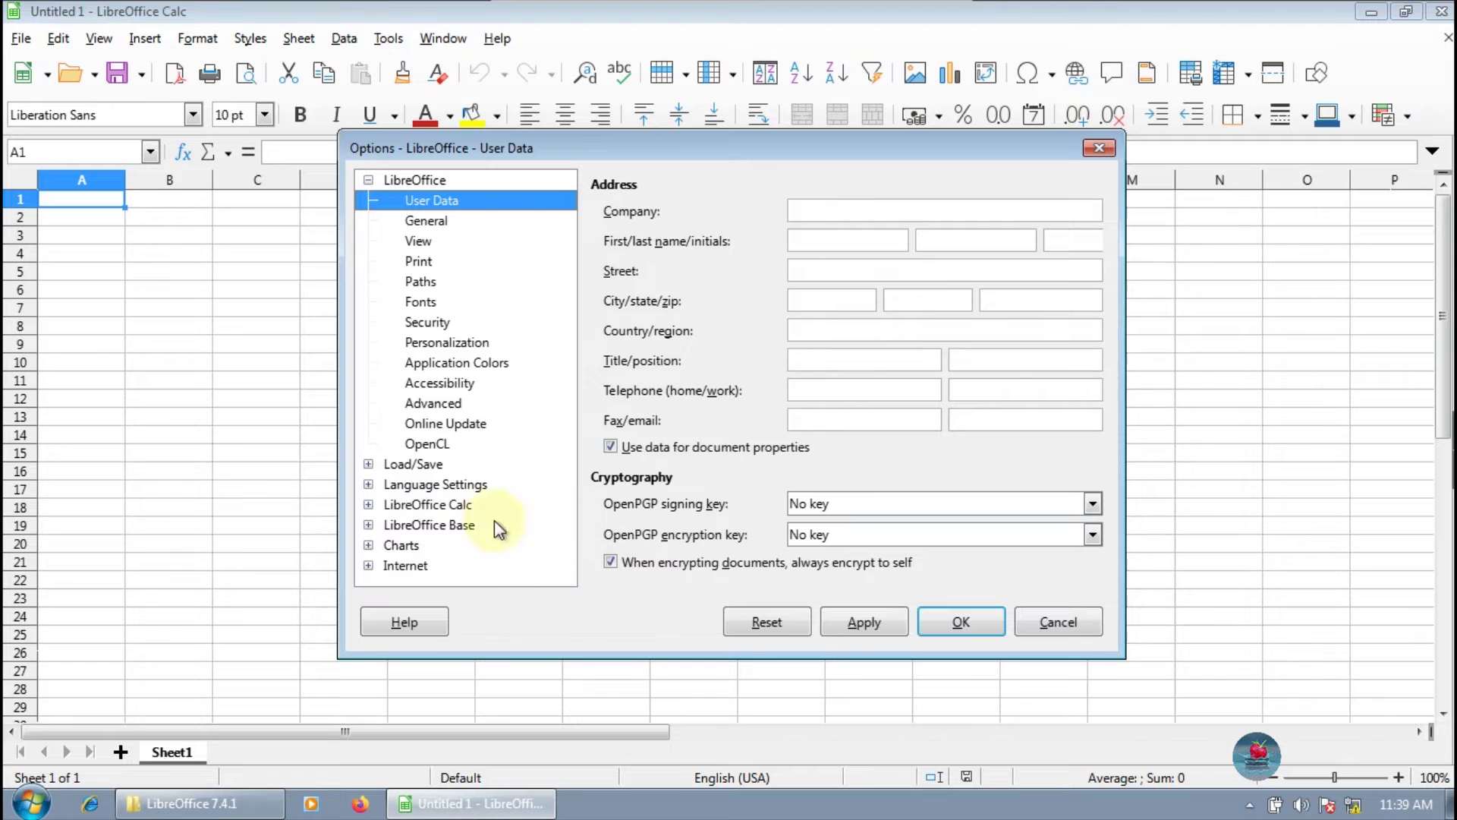
pyautogui.click(368, 464)
pyautogui.click(424, 486)
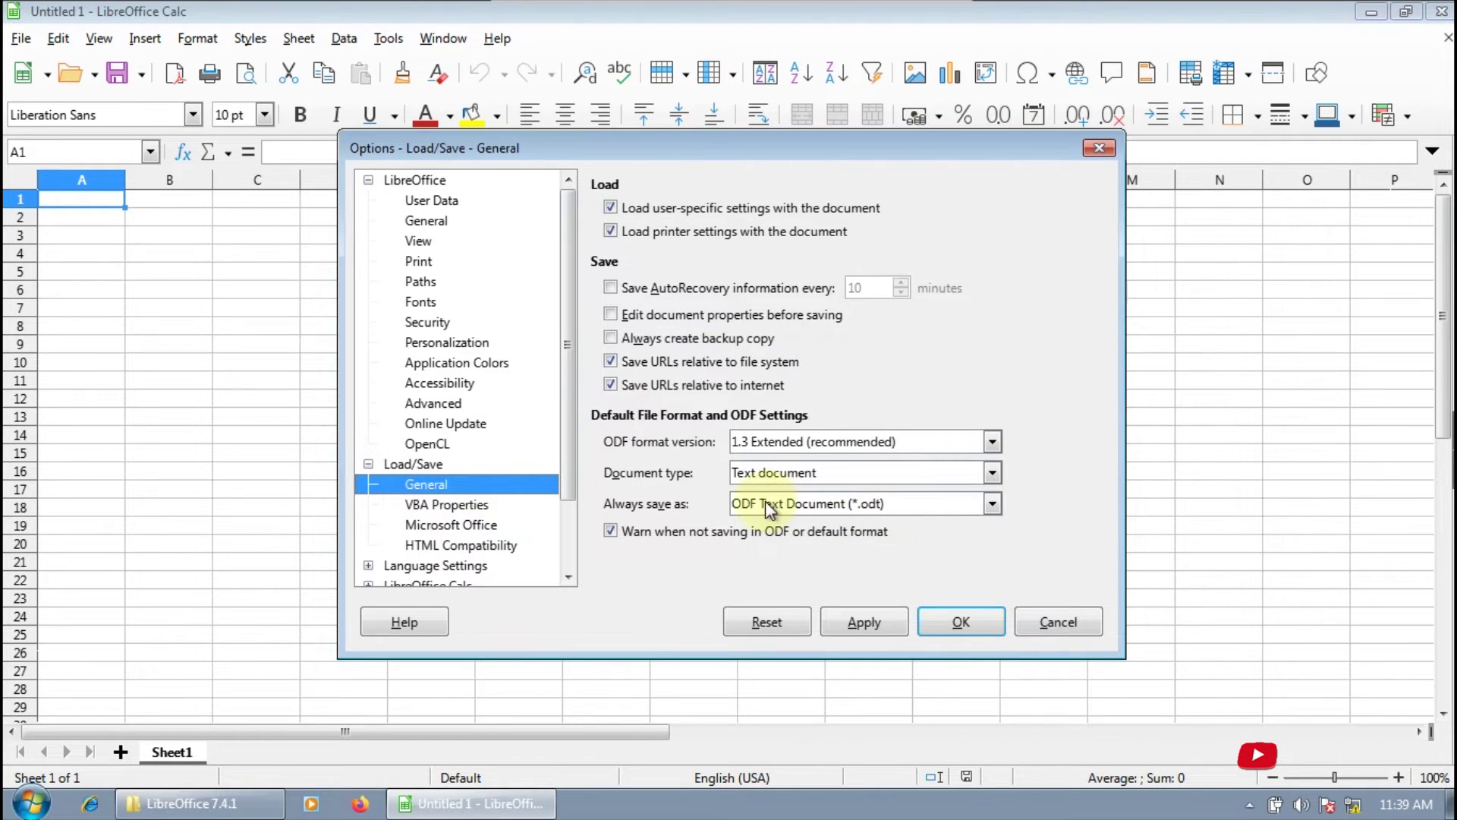
# Examine the default save formats offered for text documents and, with Spreadsheet as the document type, for spreadsheets.
pyautogui.click(828, 507)
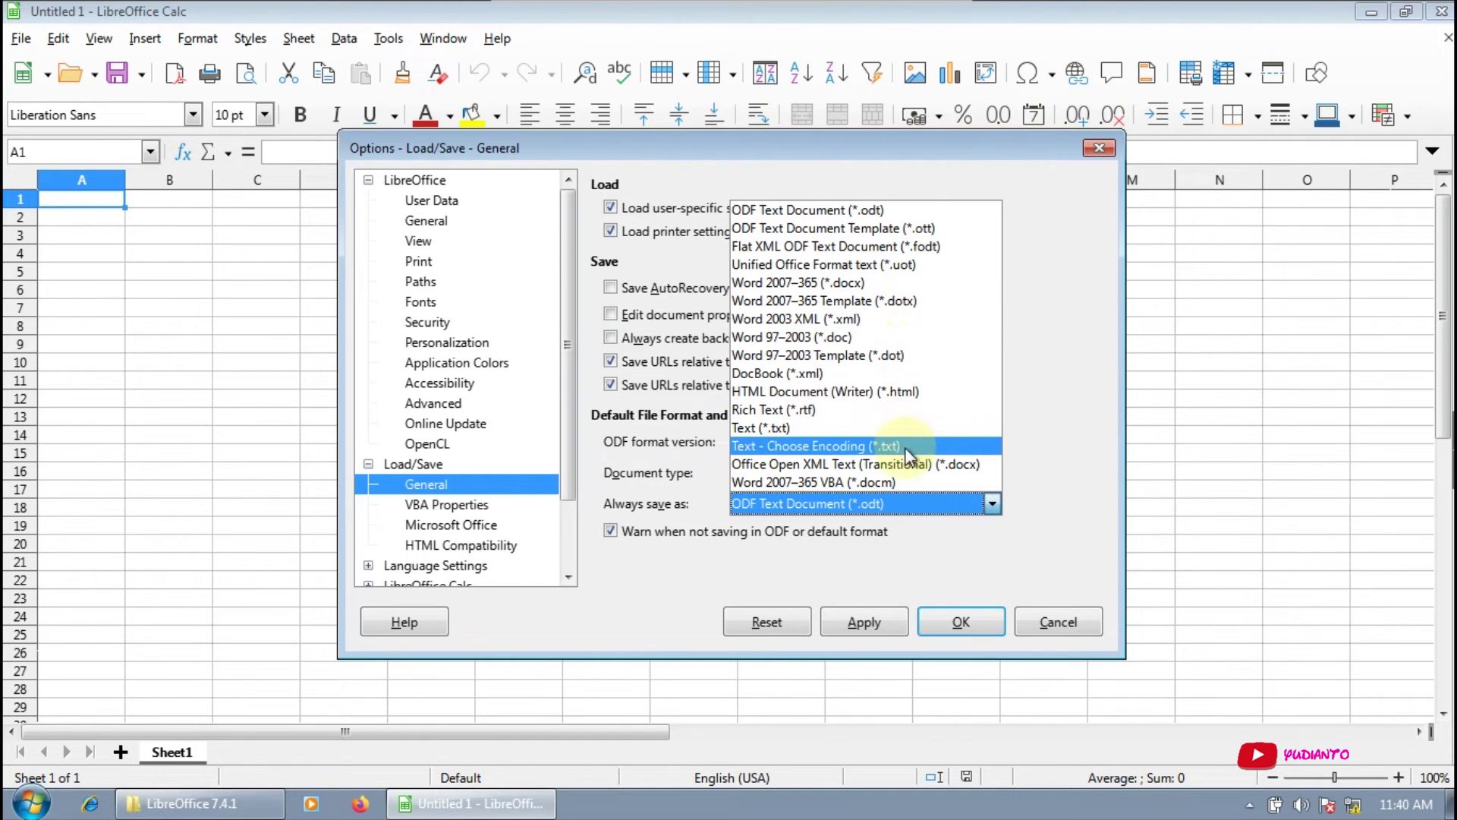
pyautogui.click(977, 565)
pyautogui.click(962, 472)
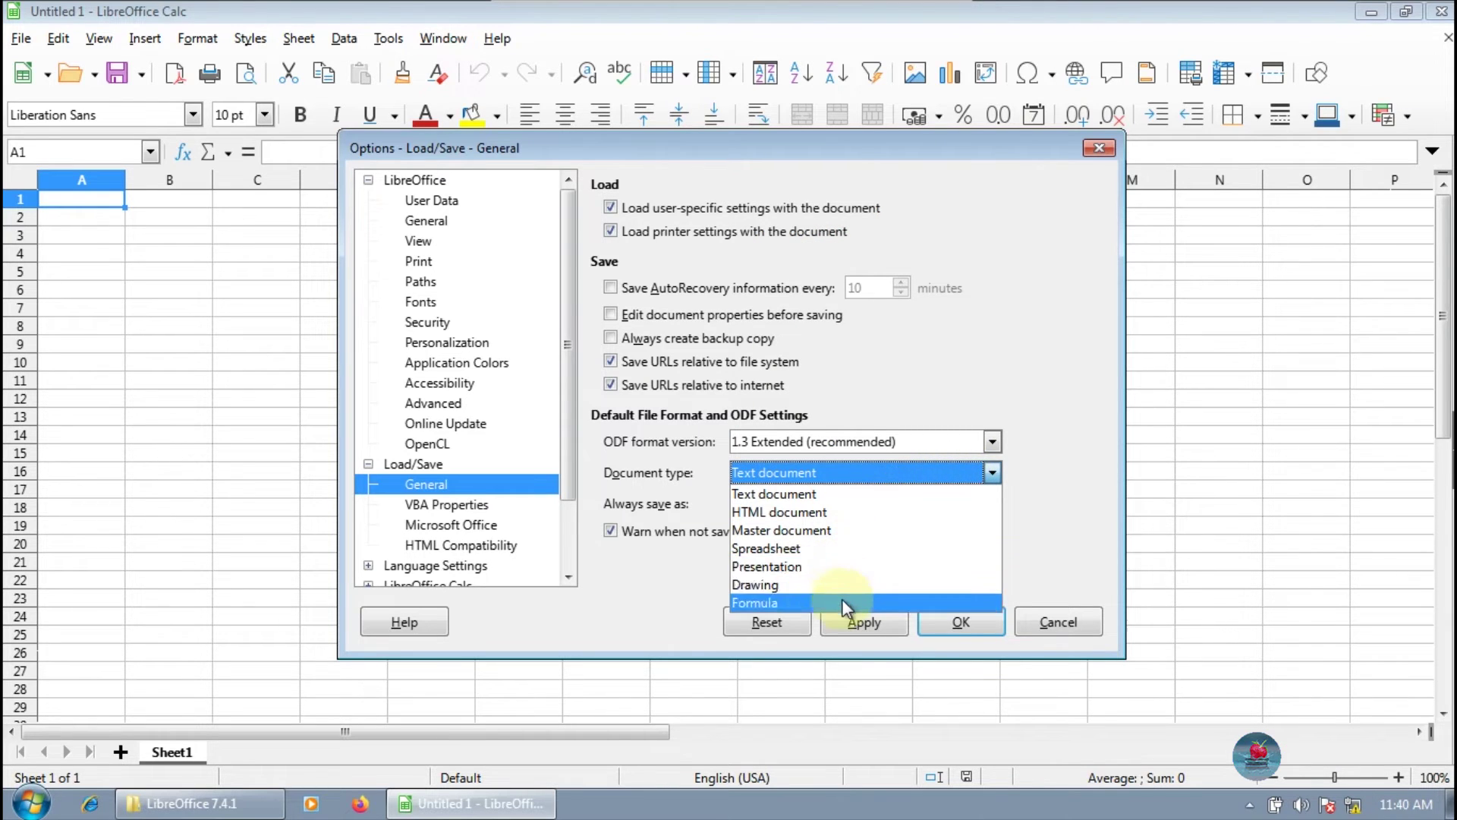
pyautogui.click(849, 543)
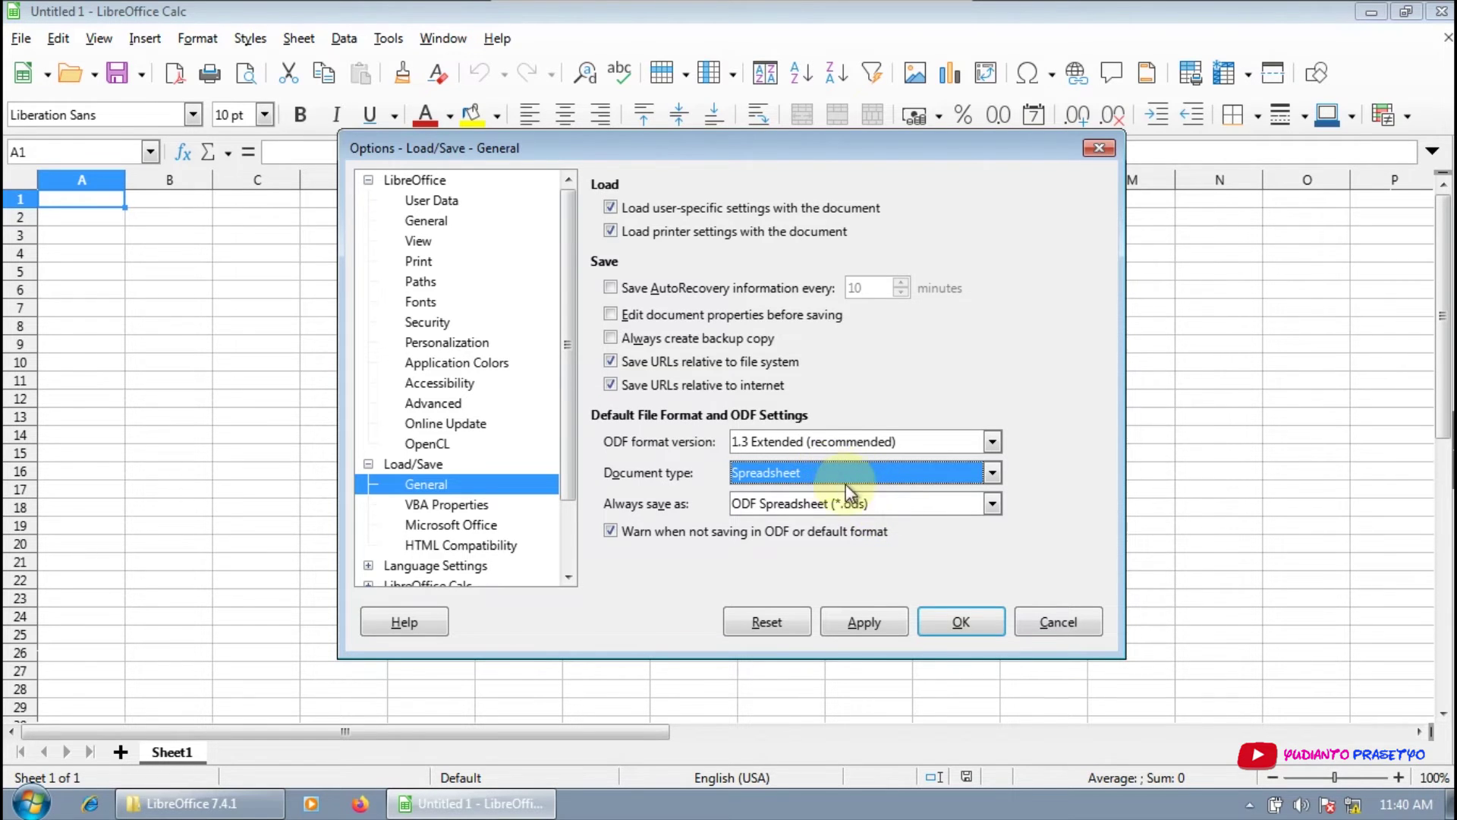
pyautogui.click(860, 505)
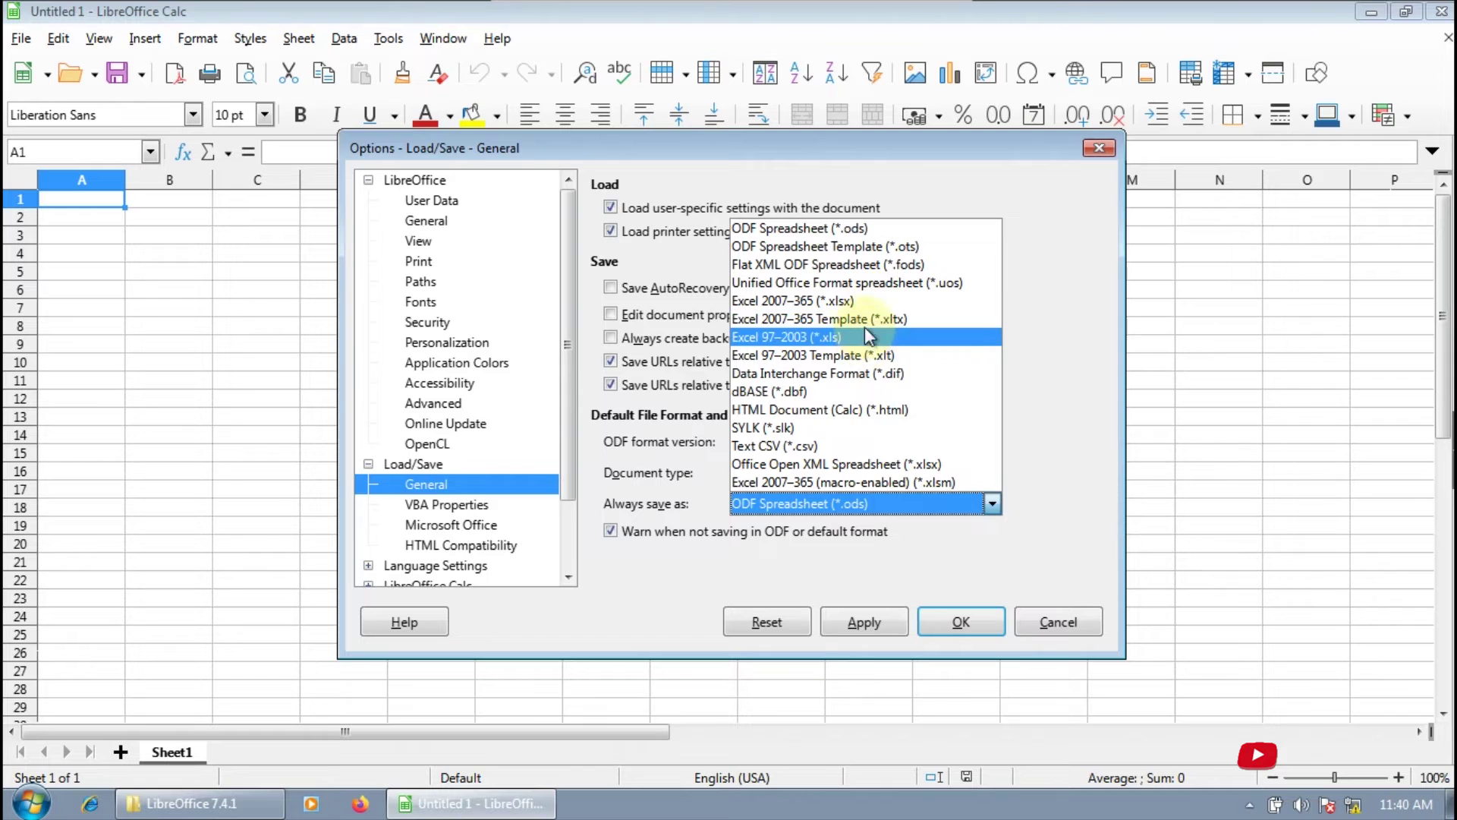
pyautogui.click(877, 507)
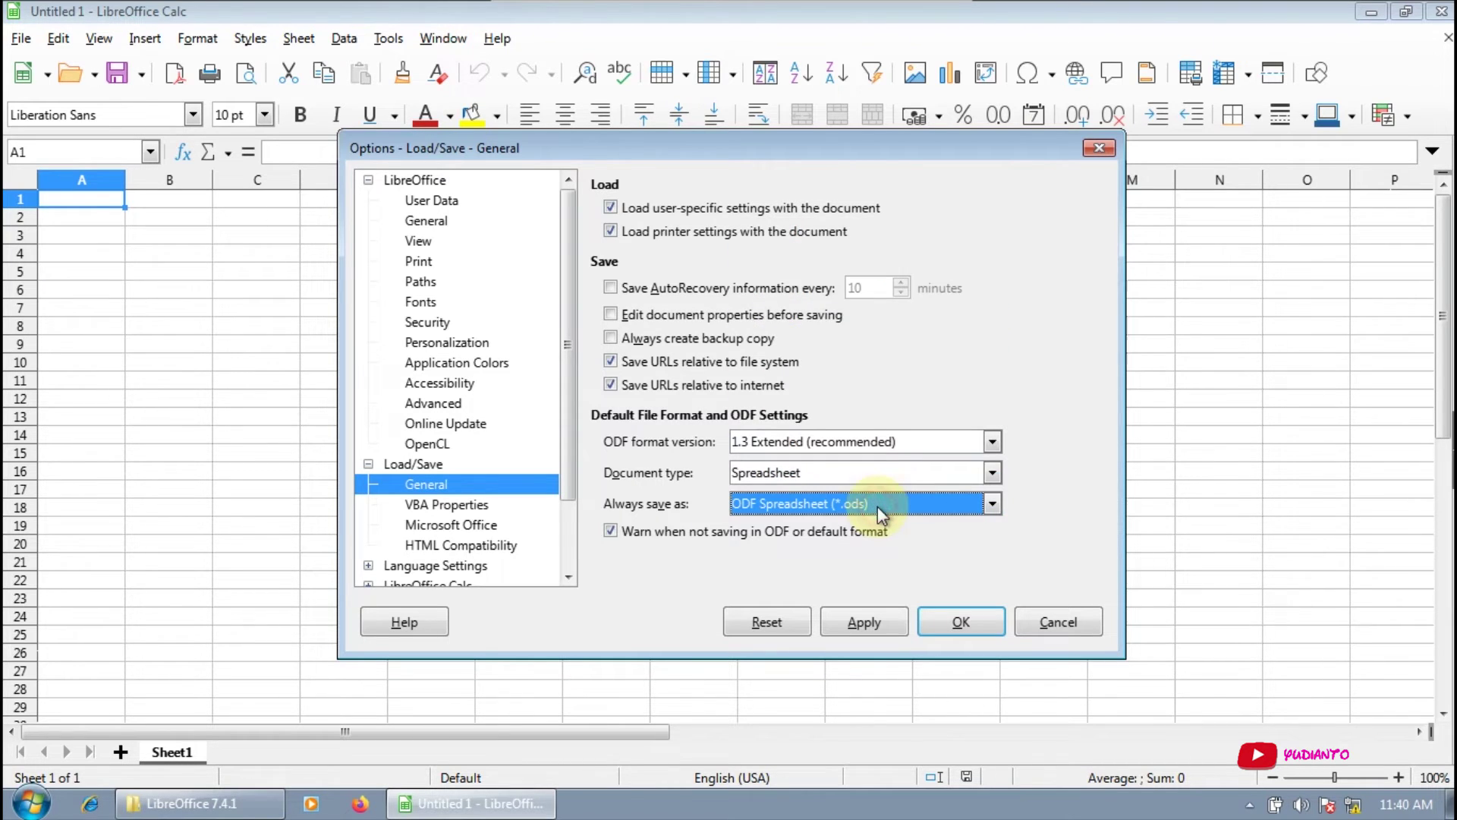
# Switch the document type back to Text document and examine the formats available for always saving text documents.
pyautogui.click(842, 473)
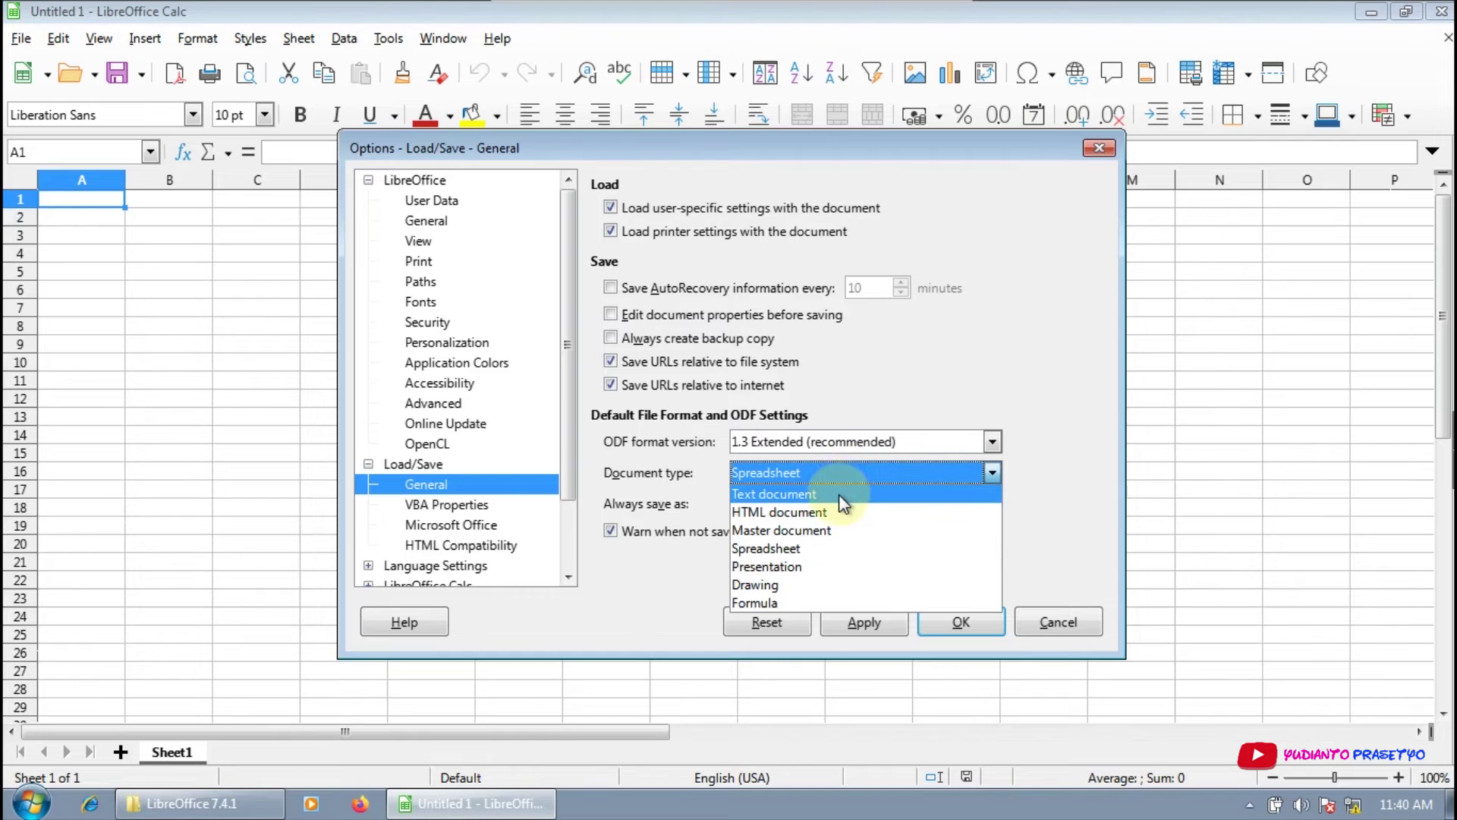
pyautogui.click(839, 493)
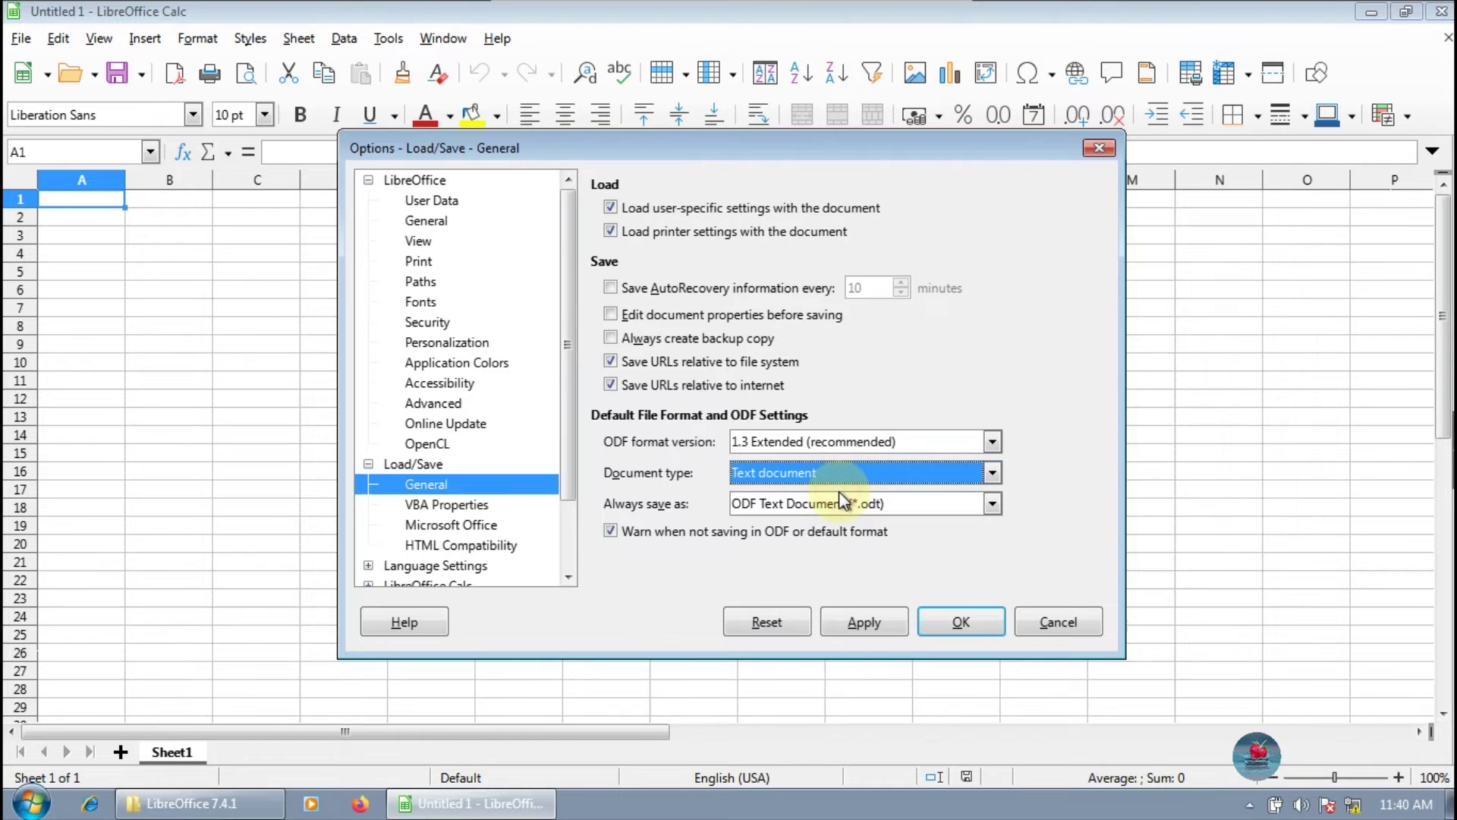
pyautogui.click(885, 505)
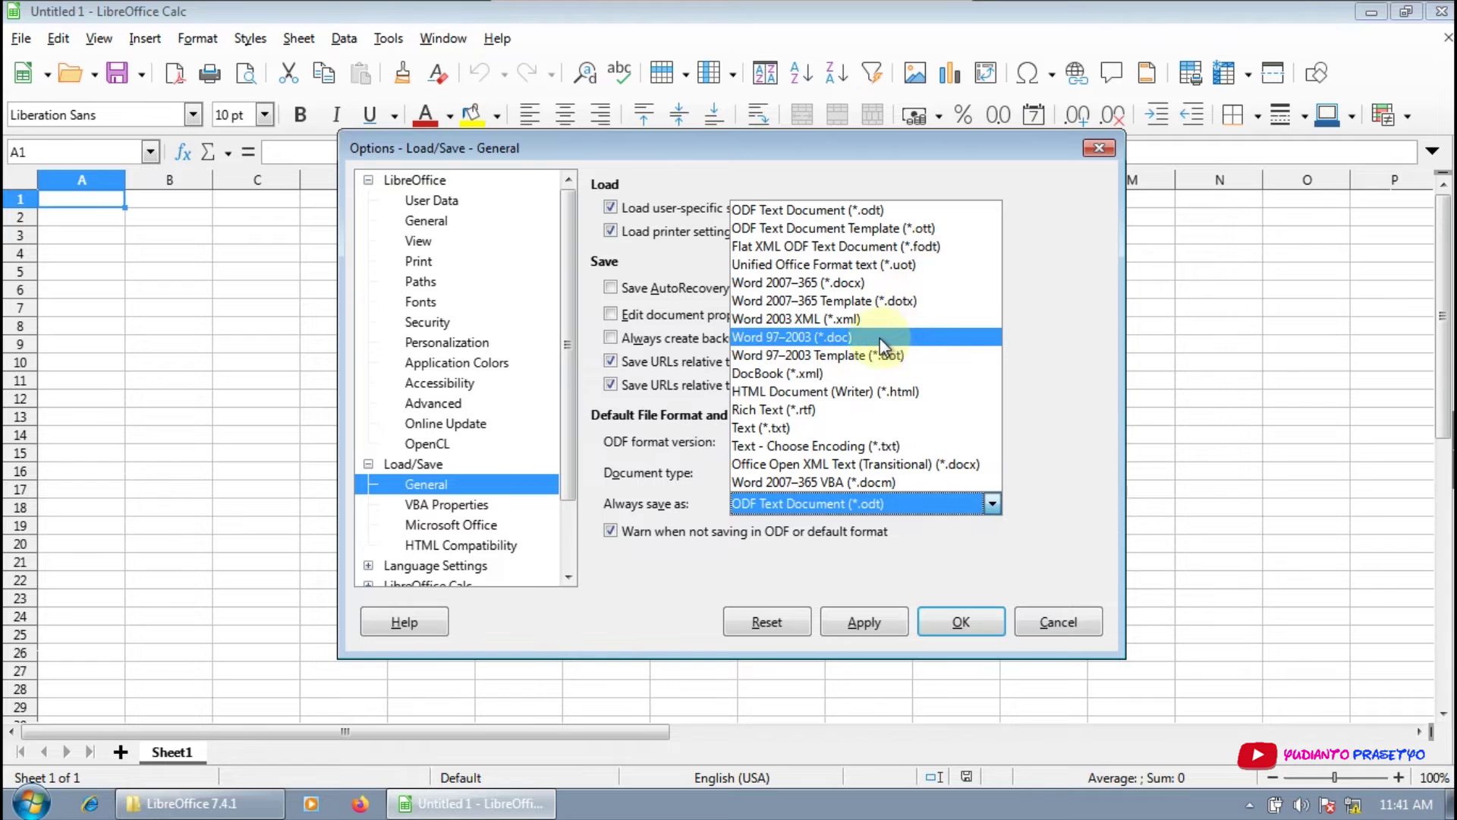
pyautogui.click(881, 565)
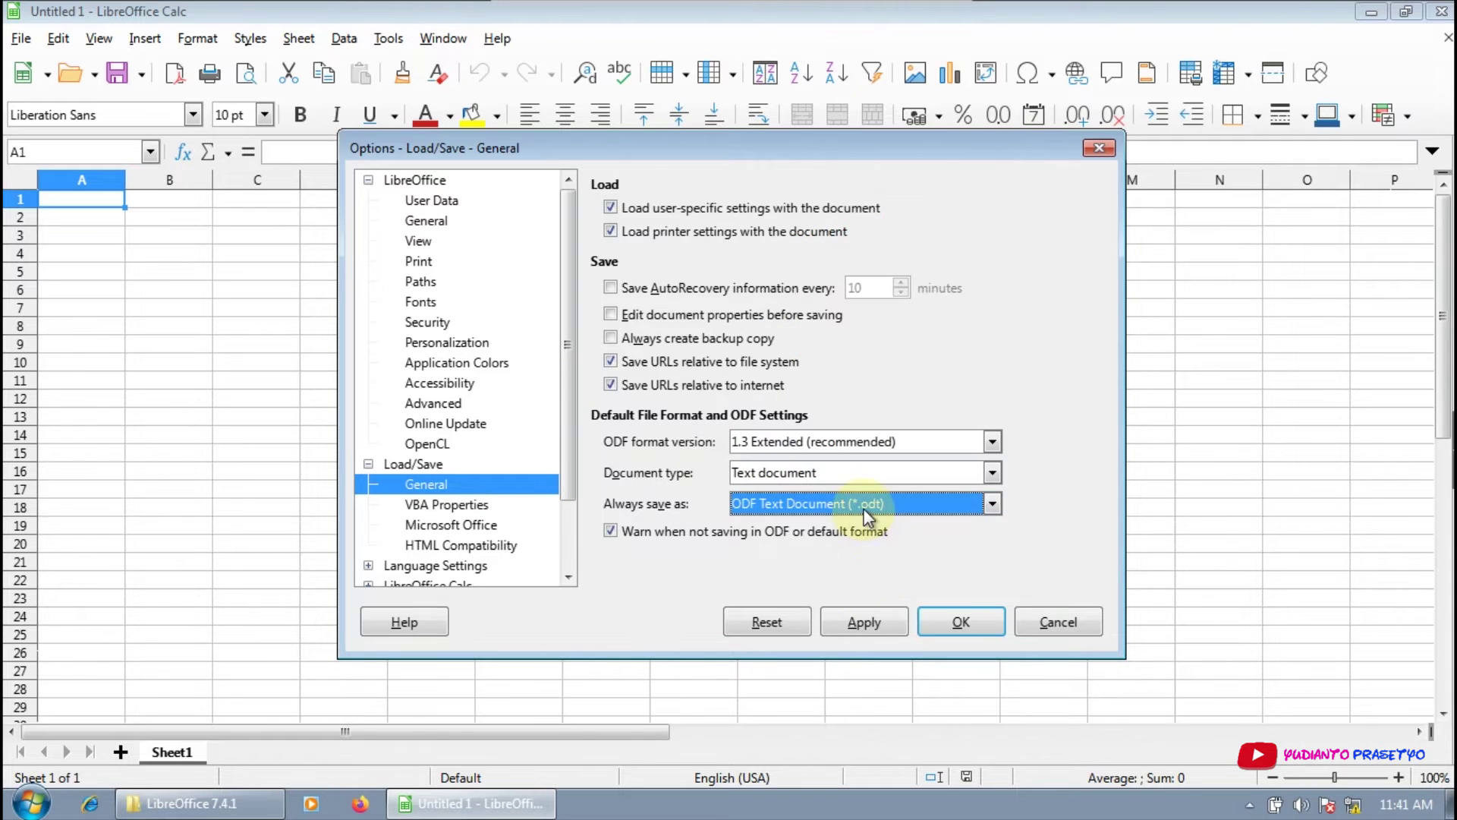
pyautogui.click(863, 507)
pyautogui.click(865, 554)
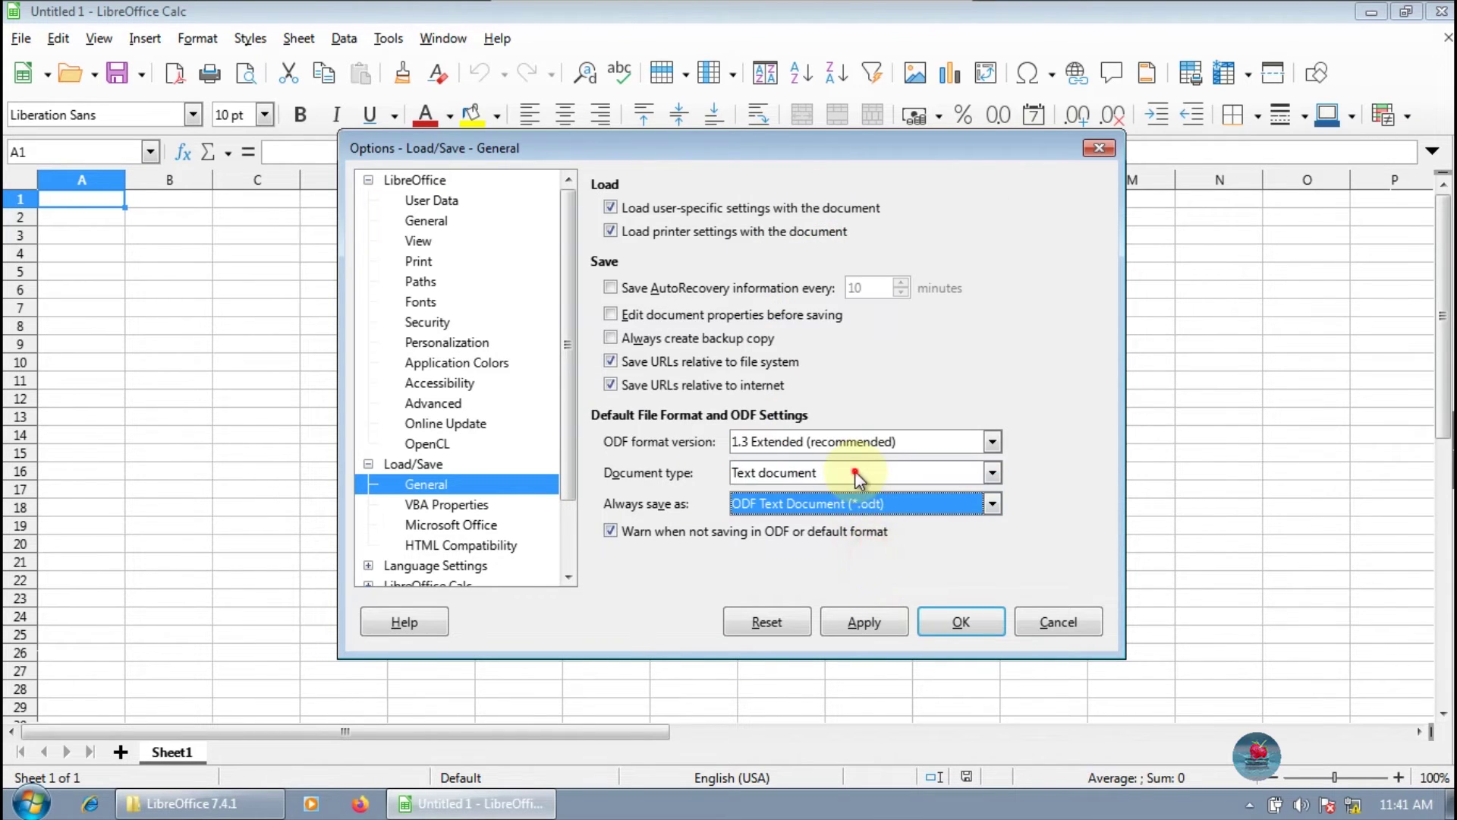
# Examine the default save formats for the Presentation document type and the ODF format versions, closing the options without saving.
pyautogui.click(854, 471)
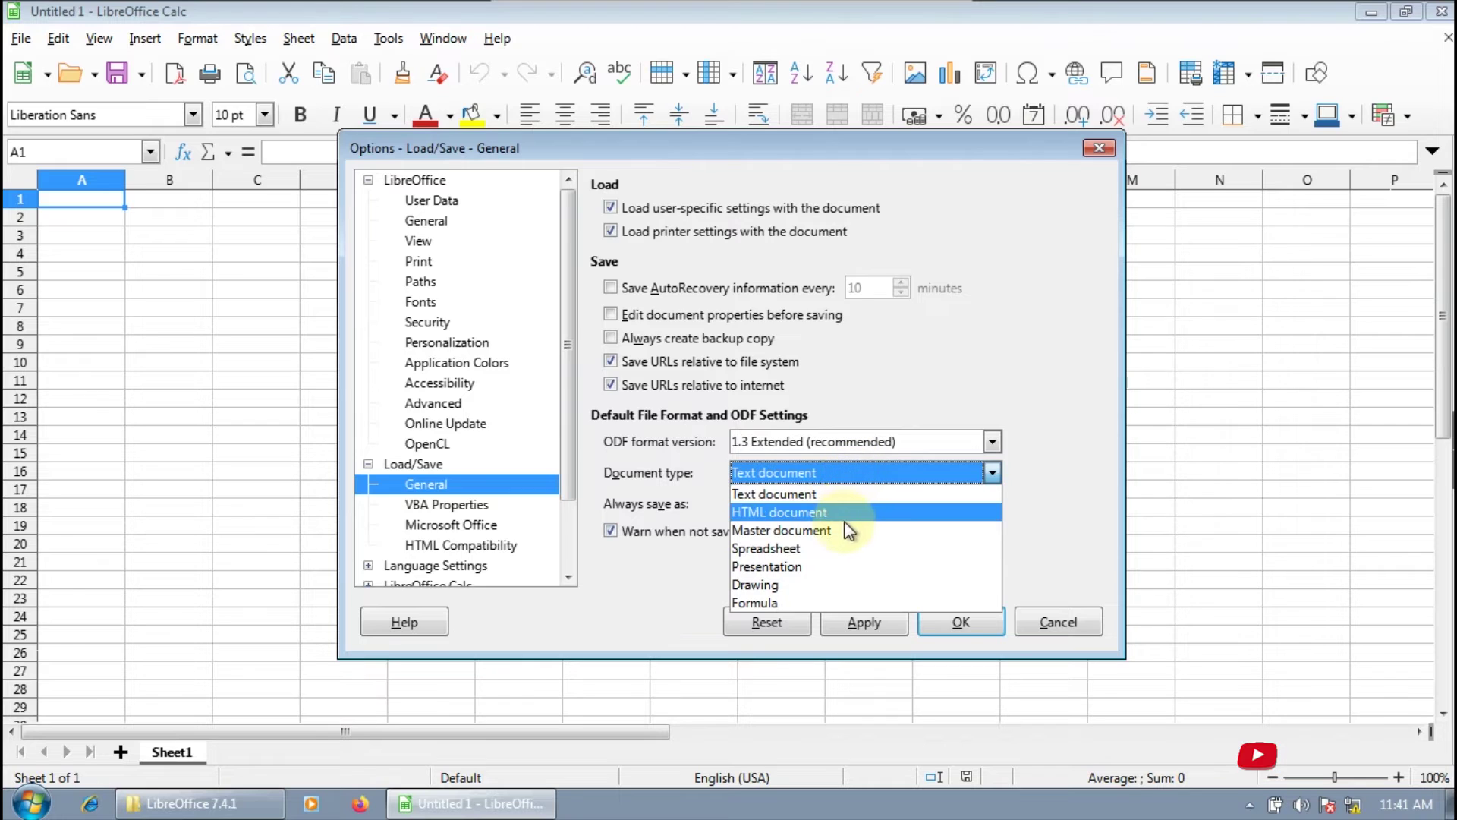
pyautogui.click(841, 566)
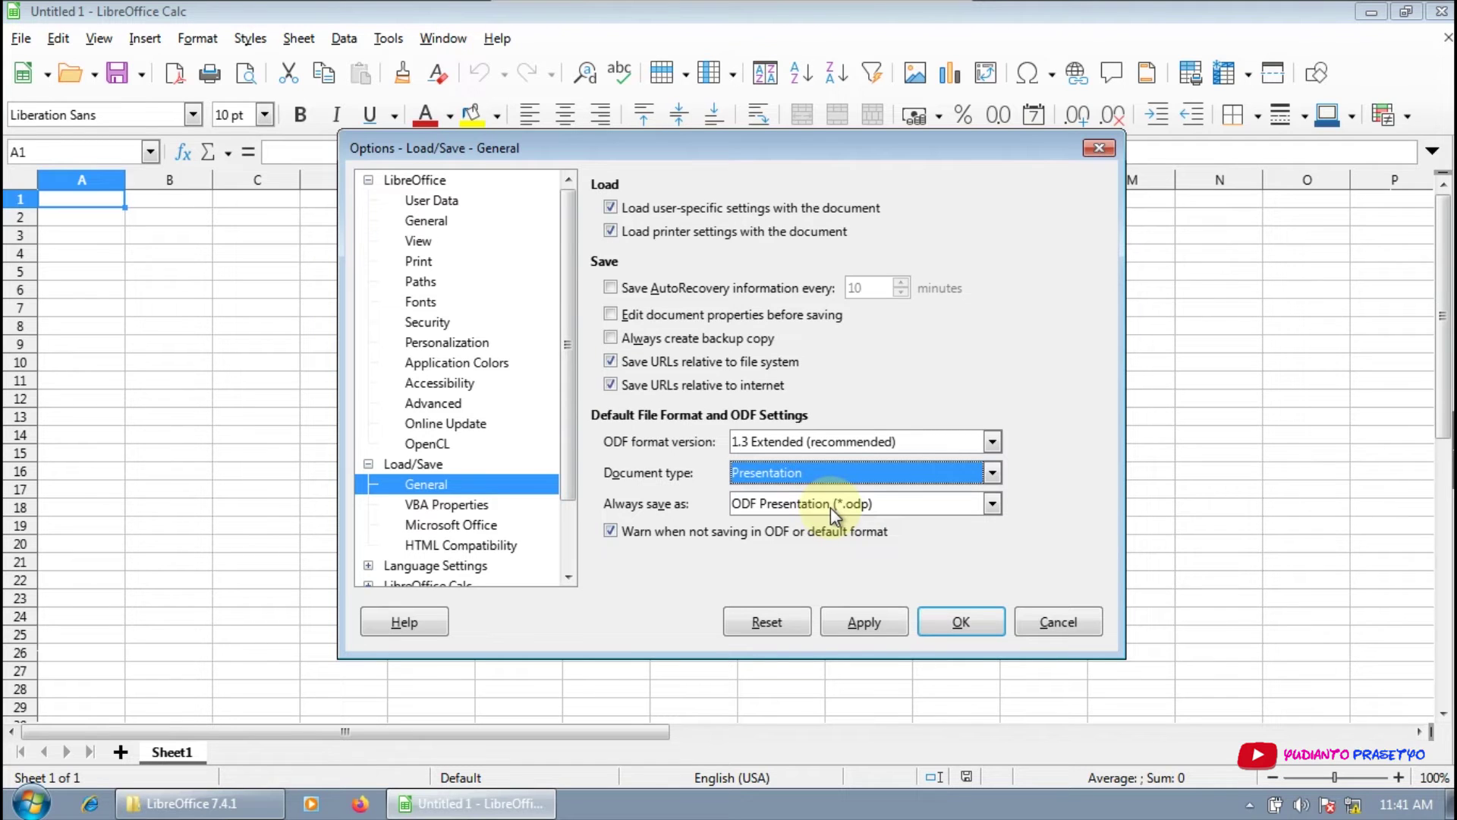
pyautogui.click(830, 507)
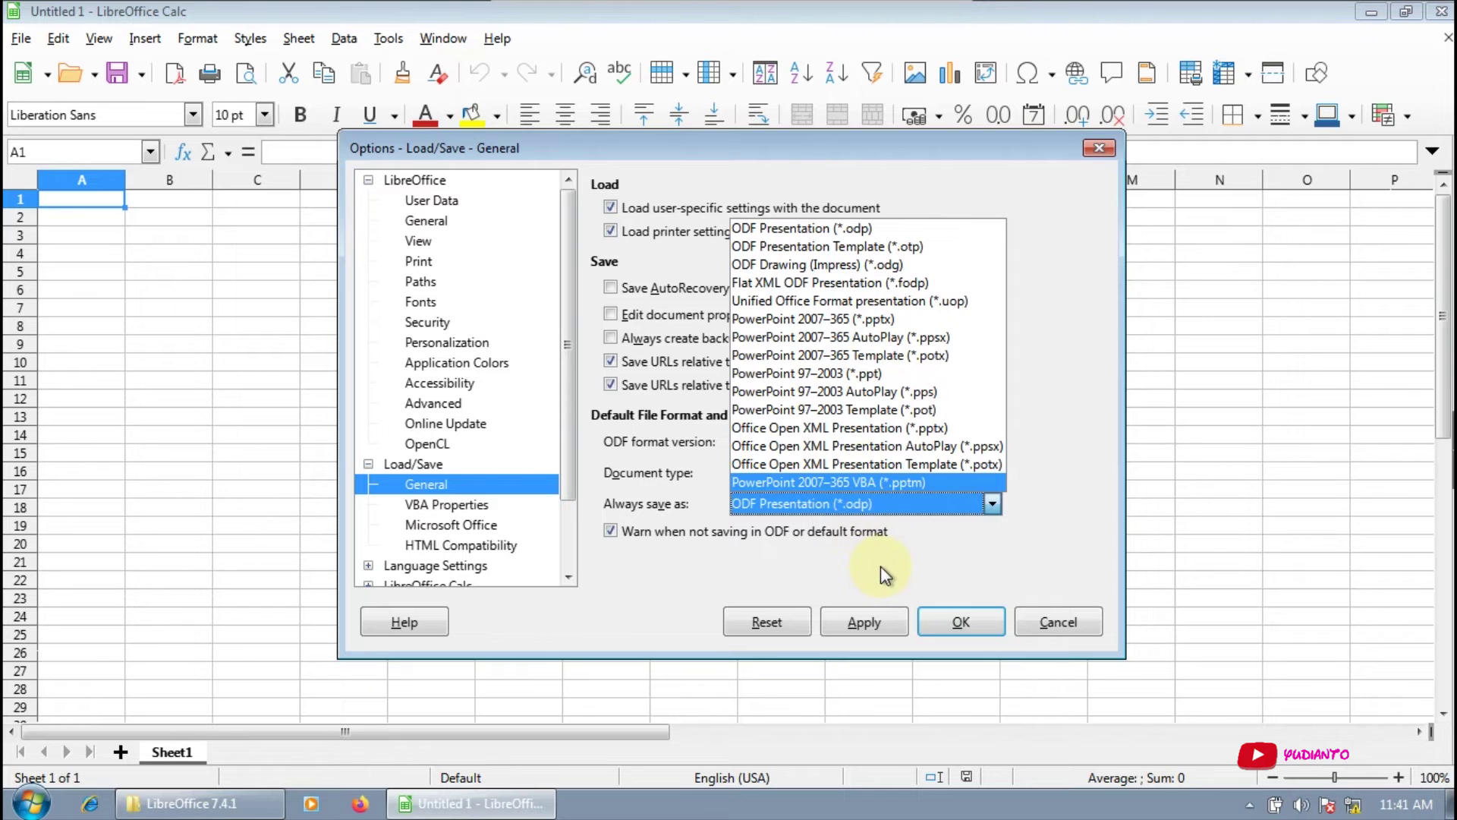
pyautogui.click(876, 507)
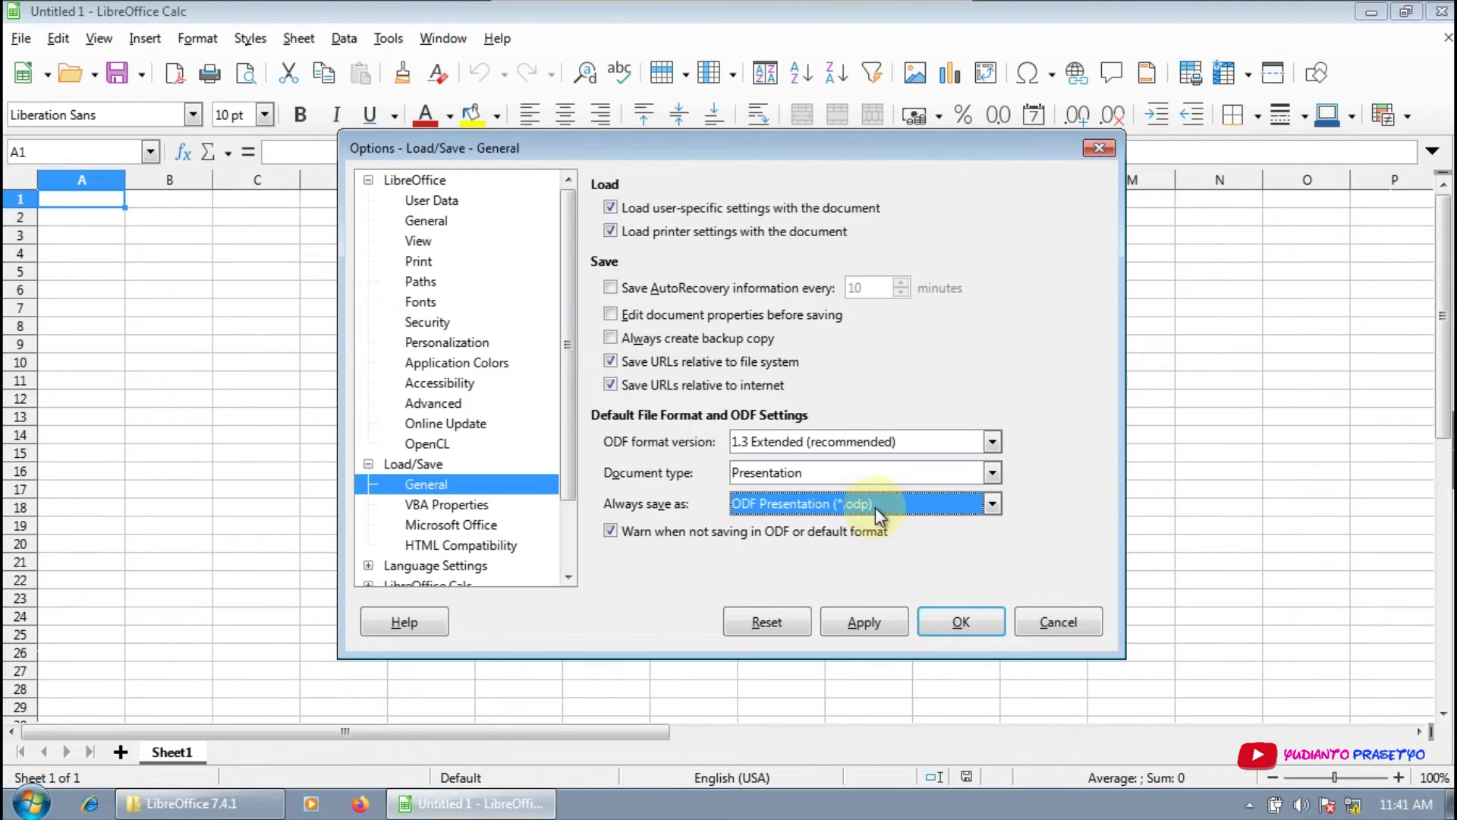
pyautogui.click(854, 442)
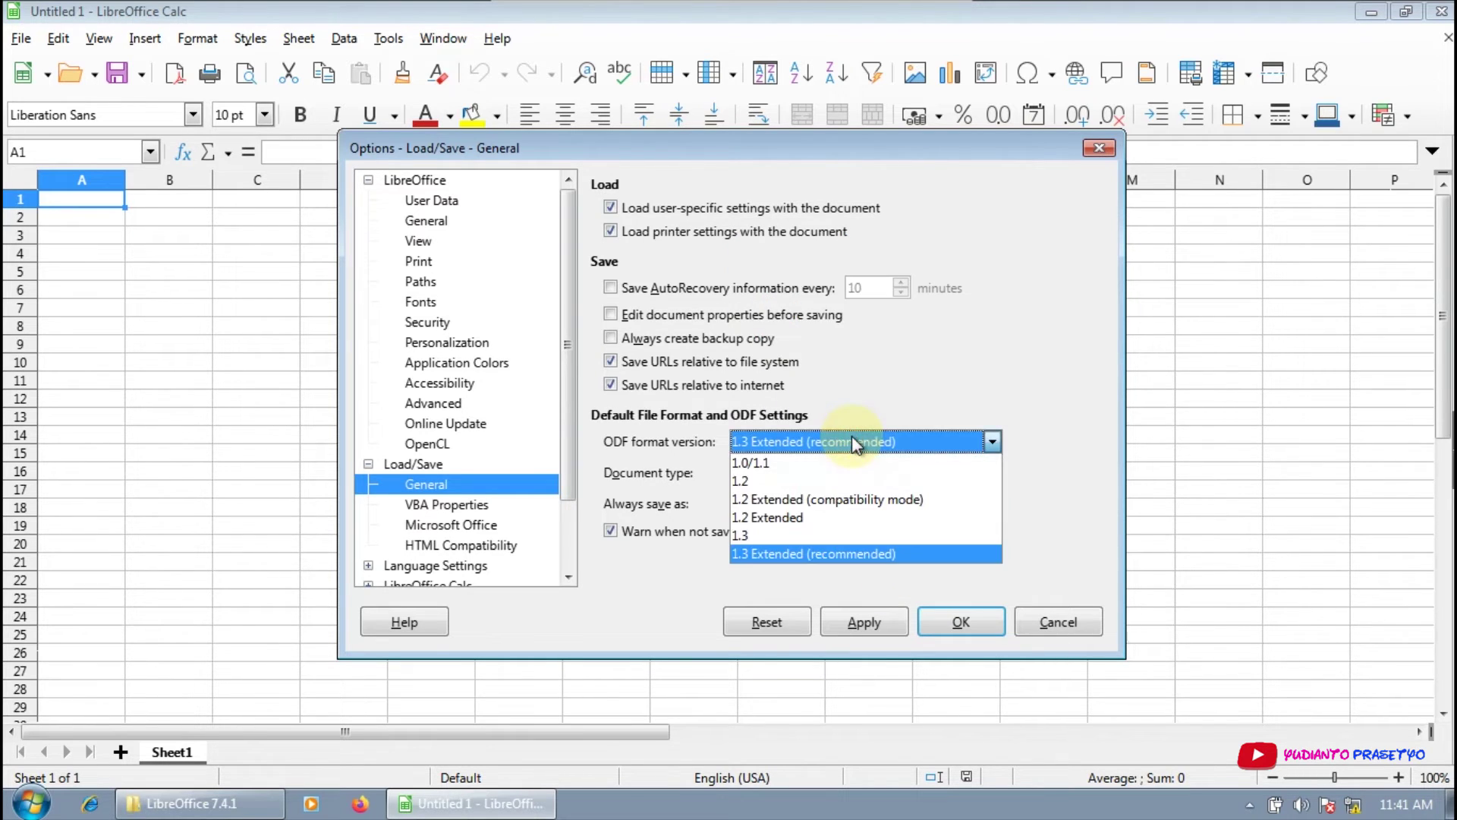
pyautogui.click(855, 444)
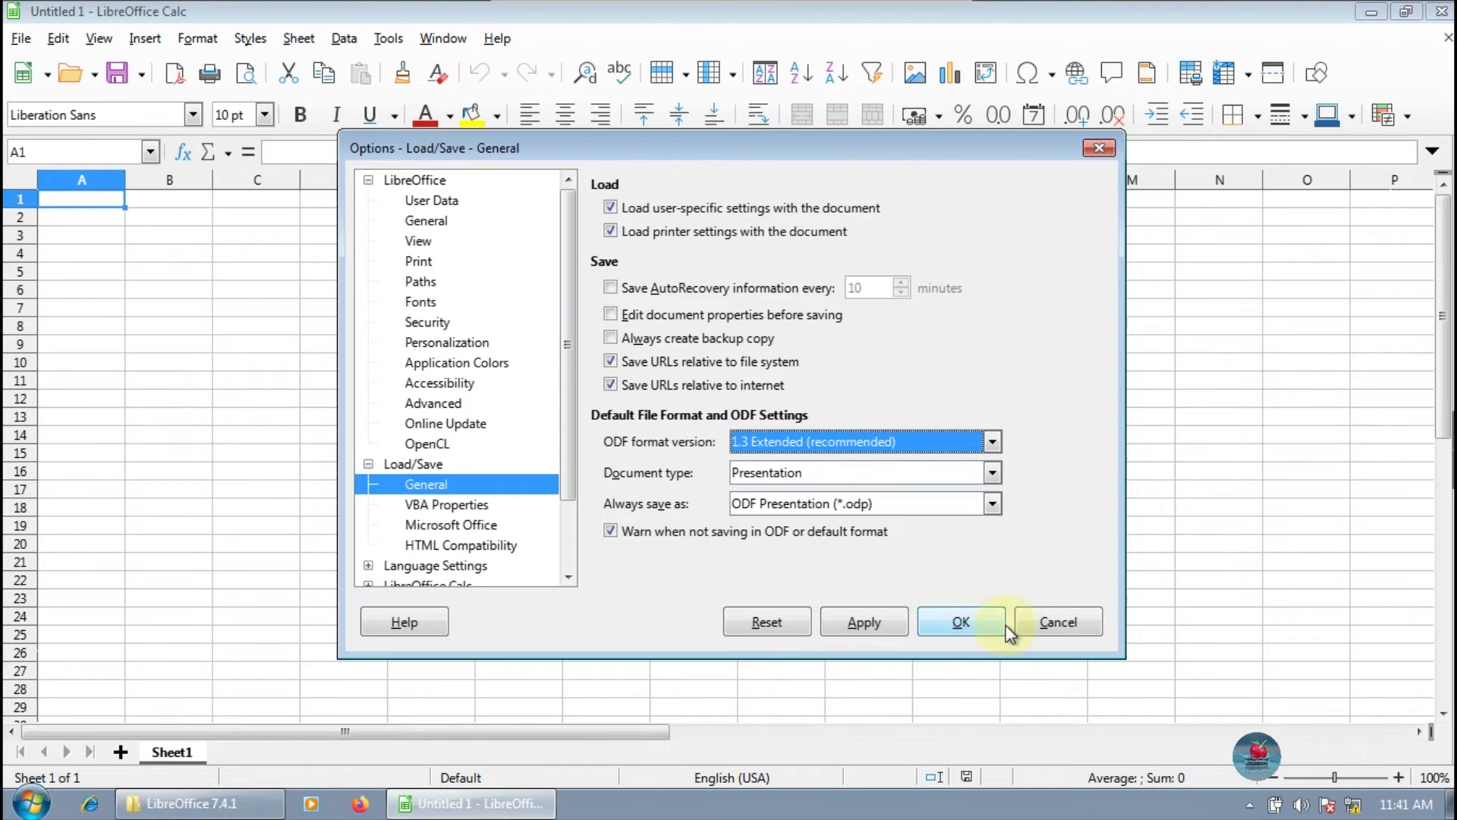
pyautogui.click(1052, 628)
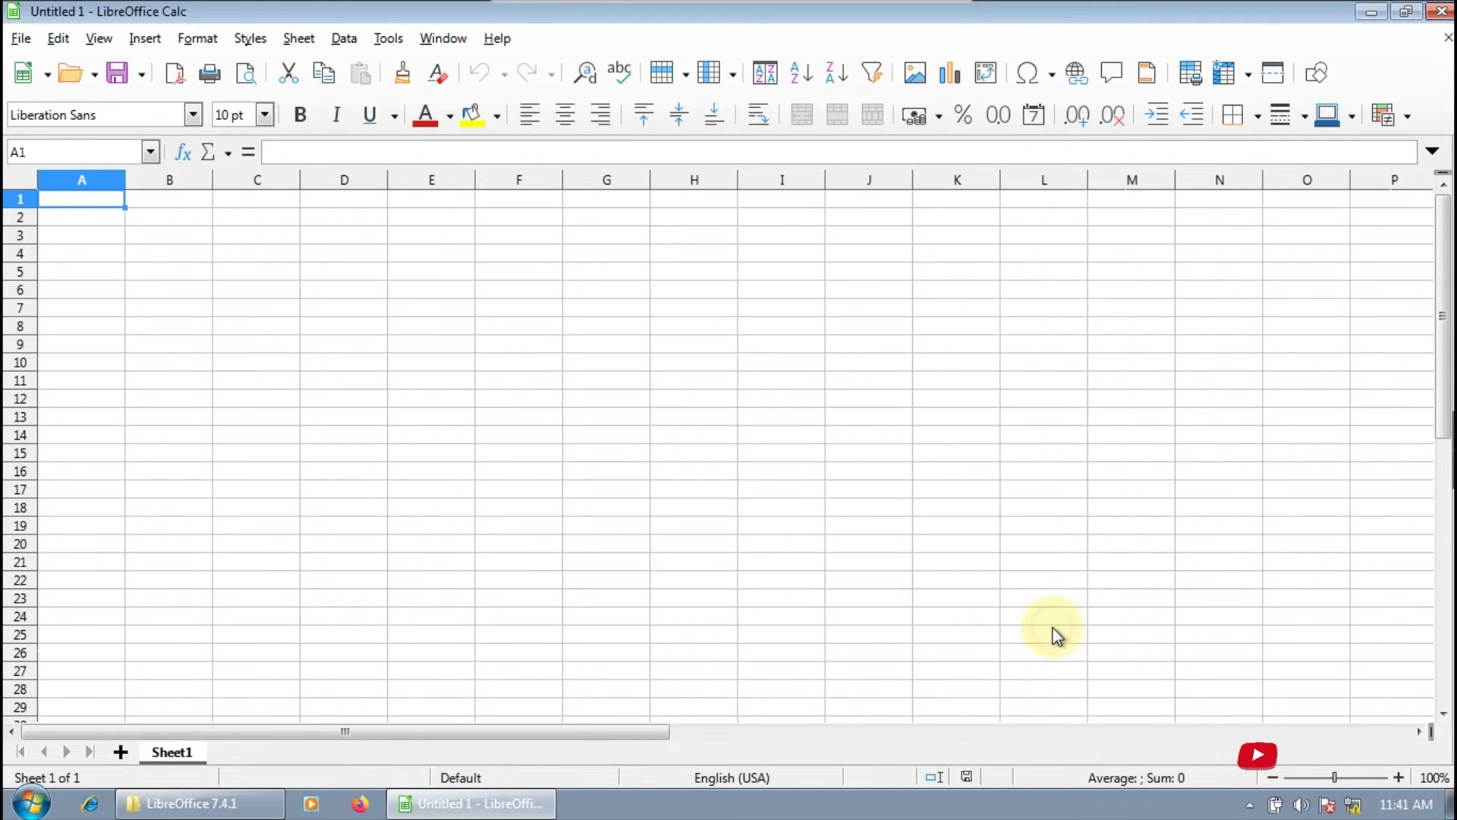
# Close Calc, open the LibreOffice 7.4 Start Center from the desktop and reposition its window.
pyautogui.click(1442, 14)
pyautogui.click(56, 507)
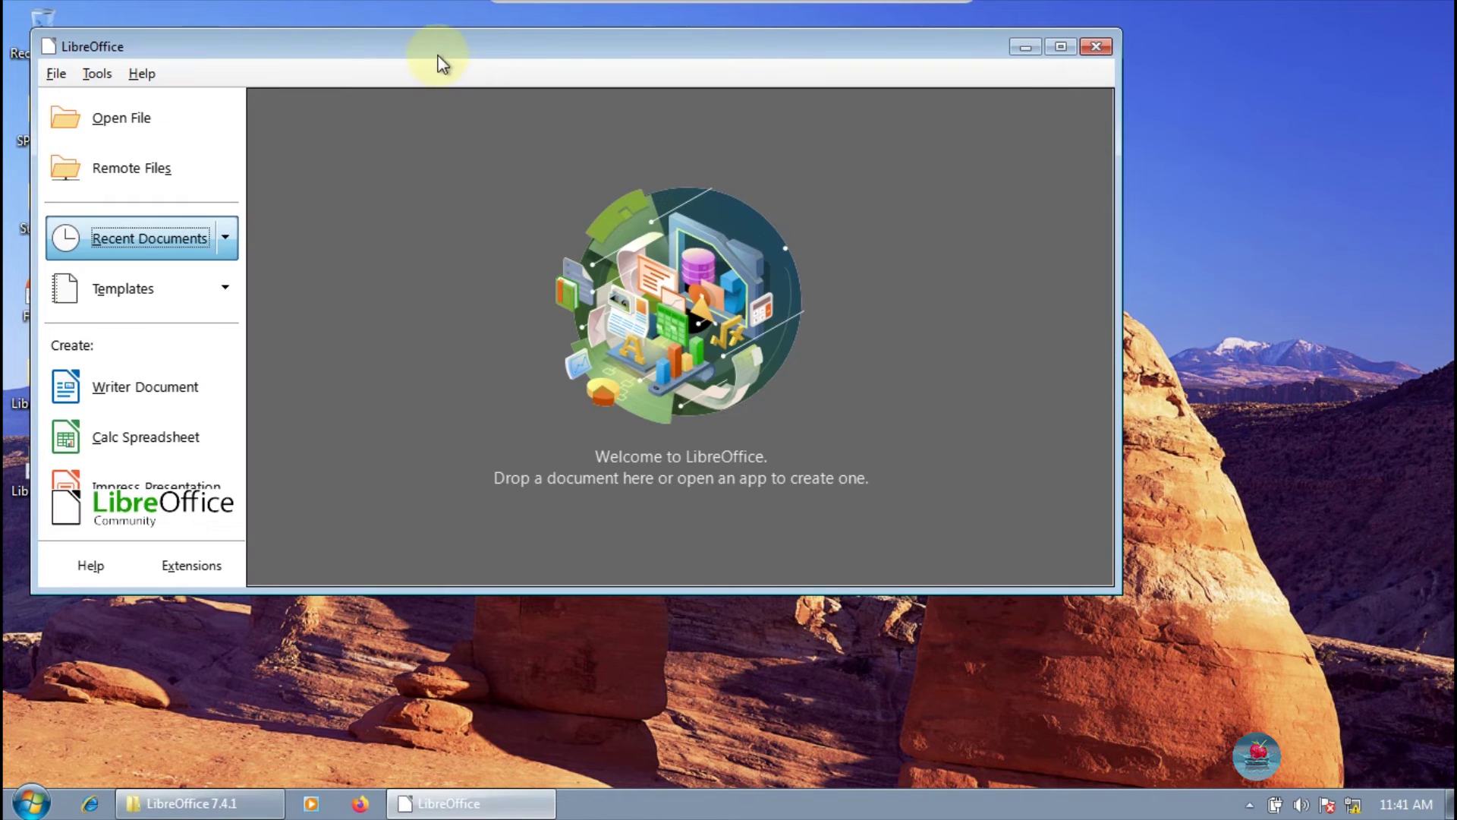
pyautogui.moveTo(440, 60); pyautogui.dragTo(617, 24)
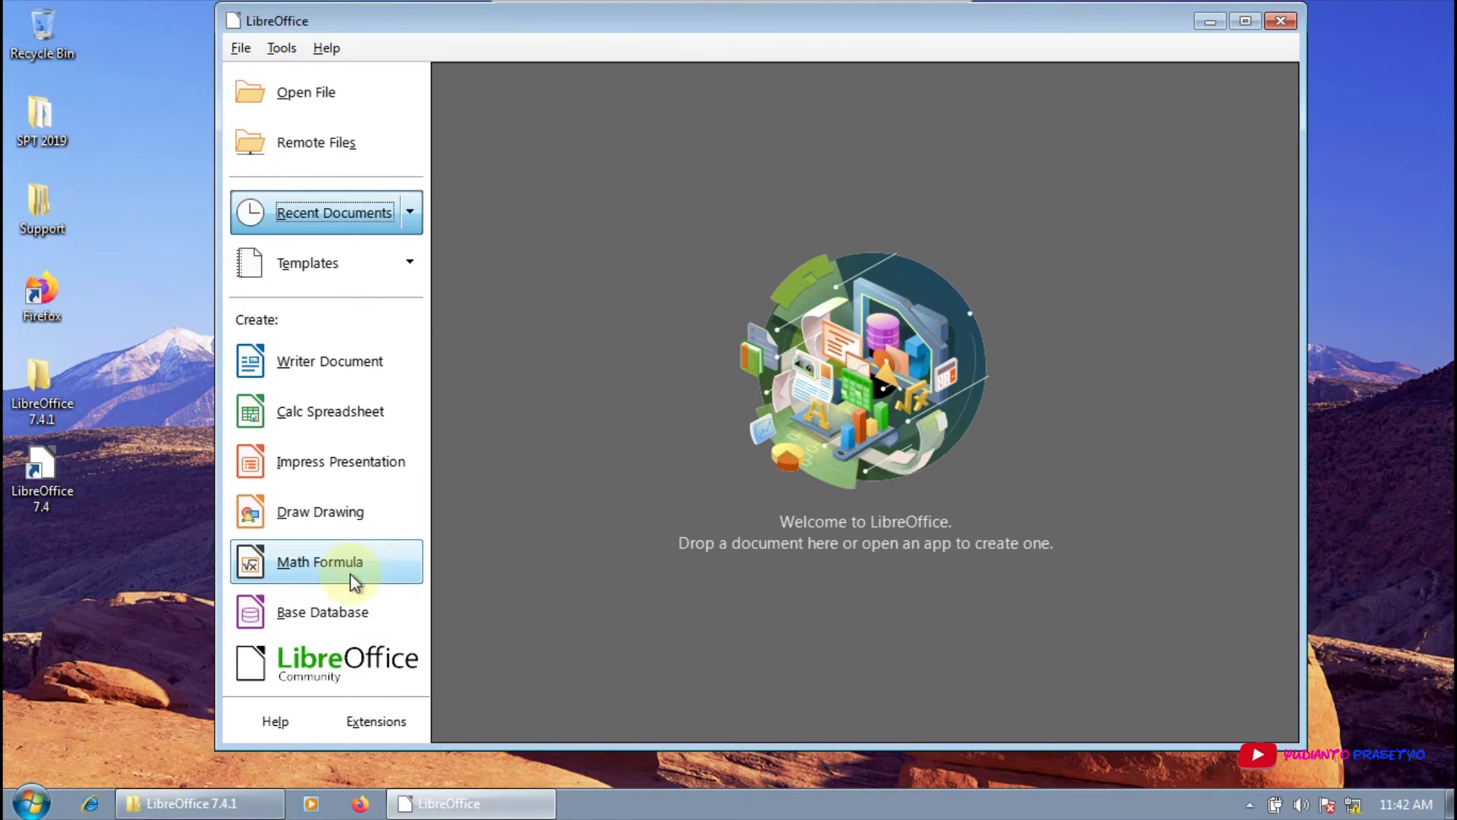
# Try to create a Writer document from the Start Center, closing the program if it stops working.
pyautogui.click(366, 372)
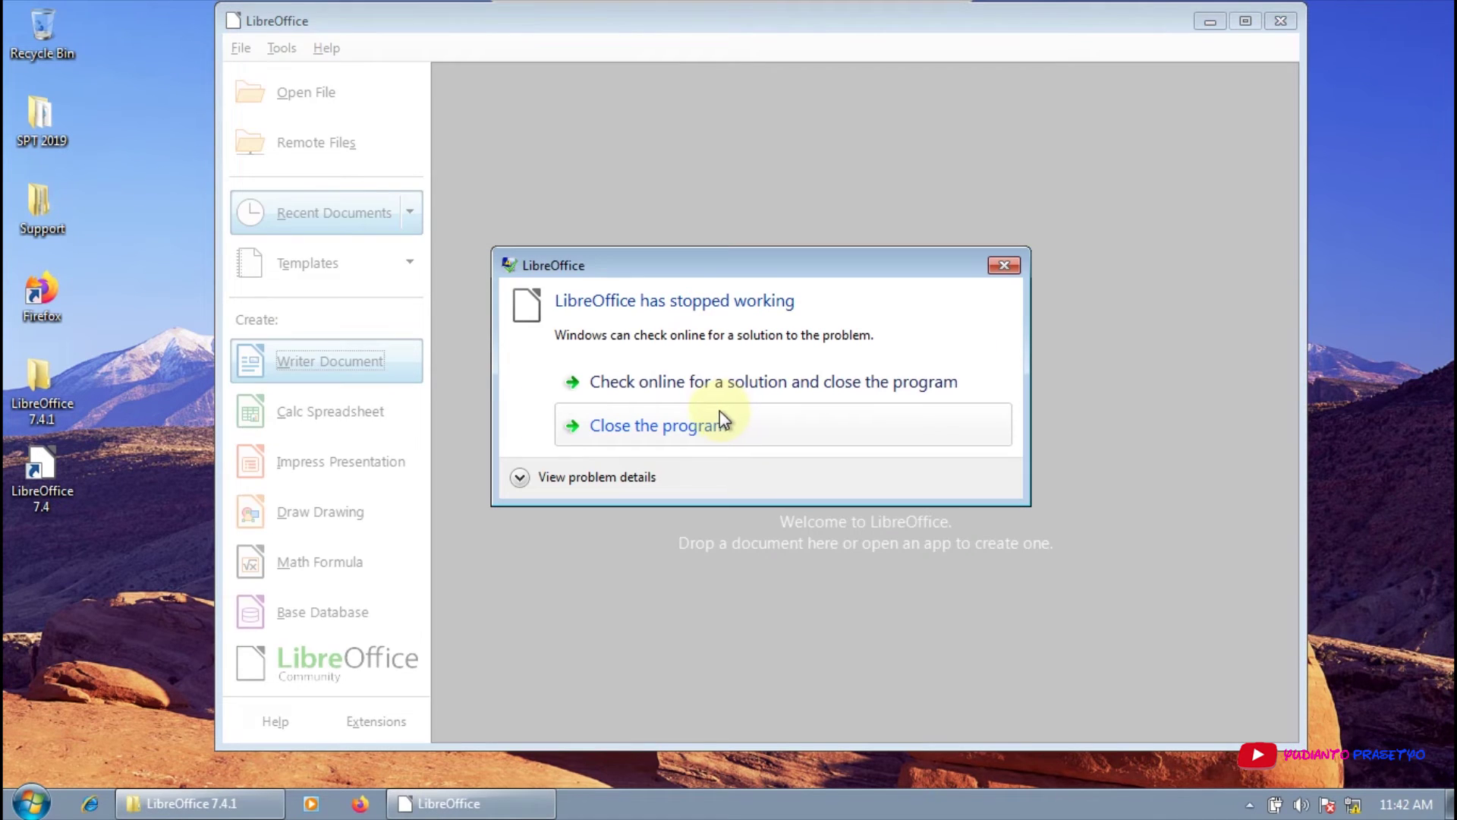
pyautogui.click(709, 430)
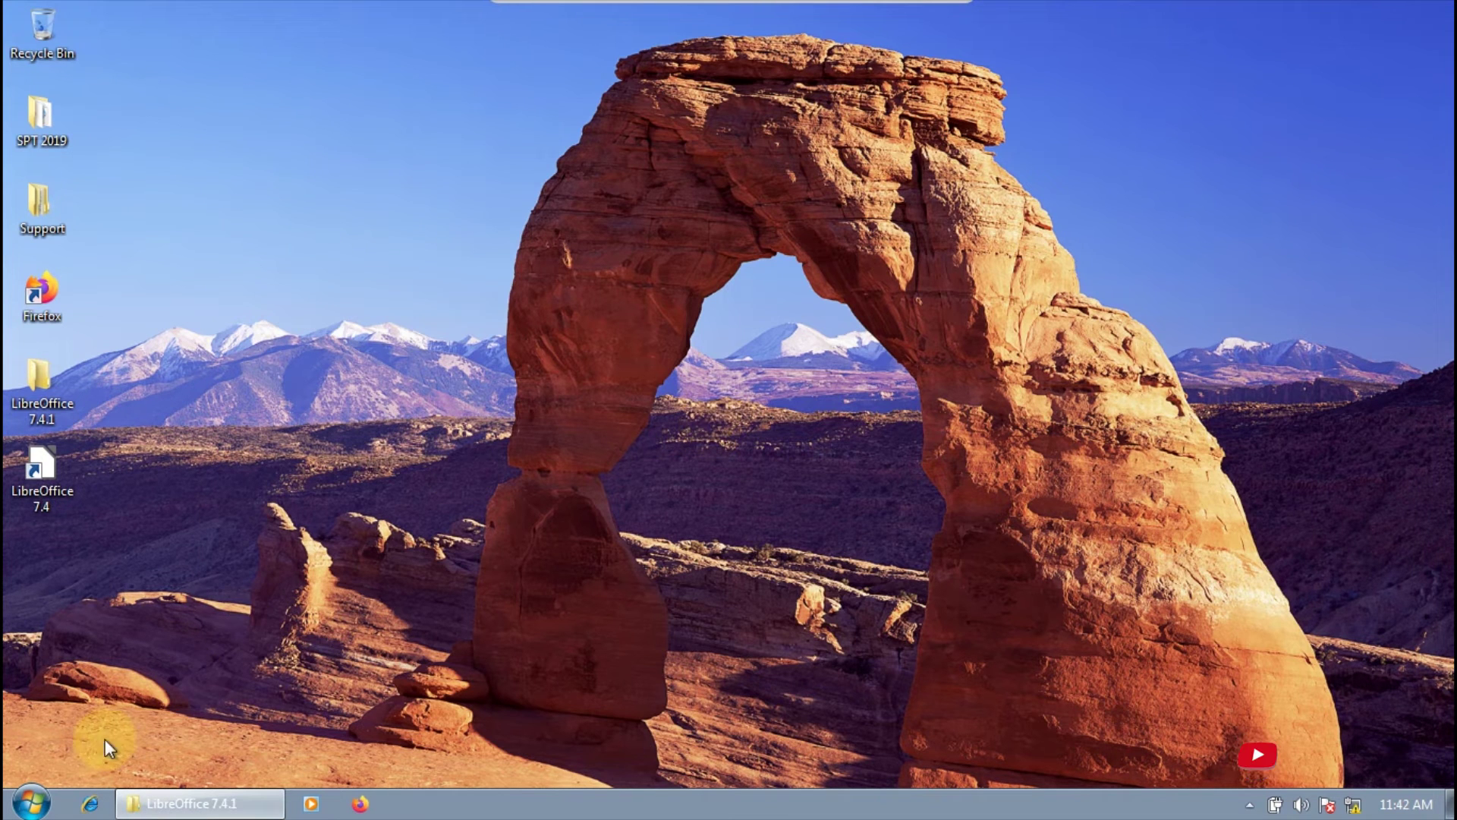
# Try to launch LibreOffice Writer from the LibreOffice 7.4 program group, declining to send the crash report.
pyautogui.click(31, 802)
pyautogui.click(97, 713)
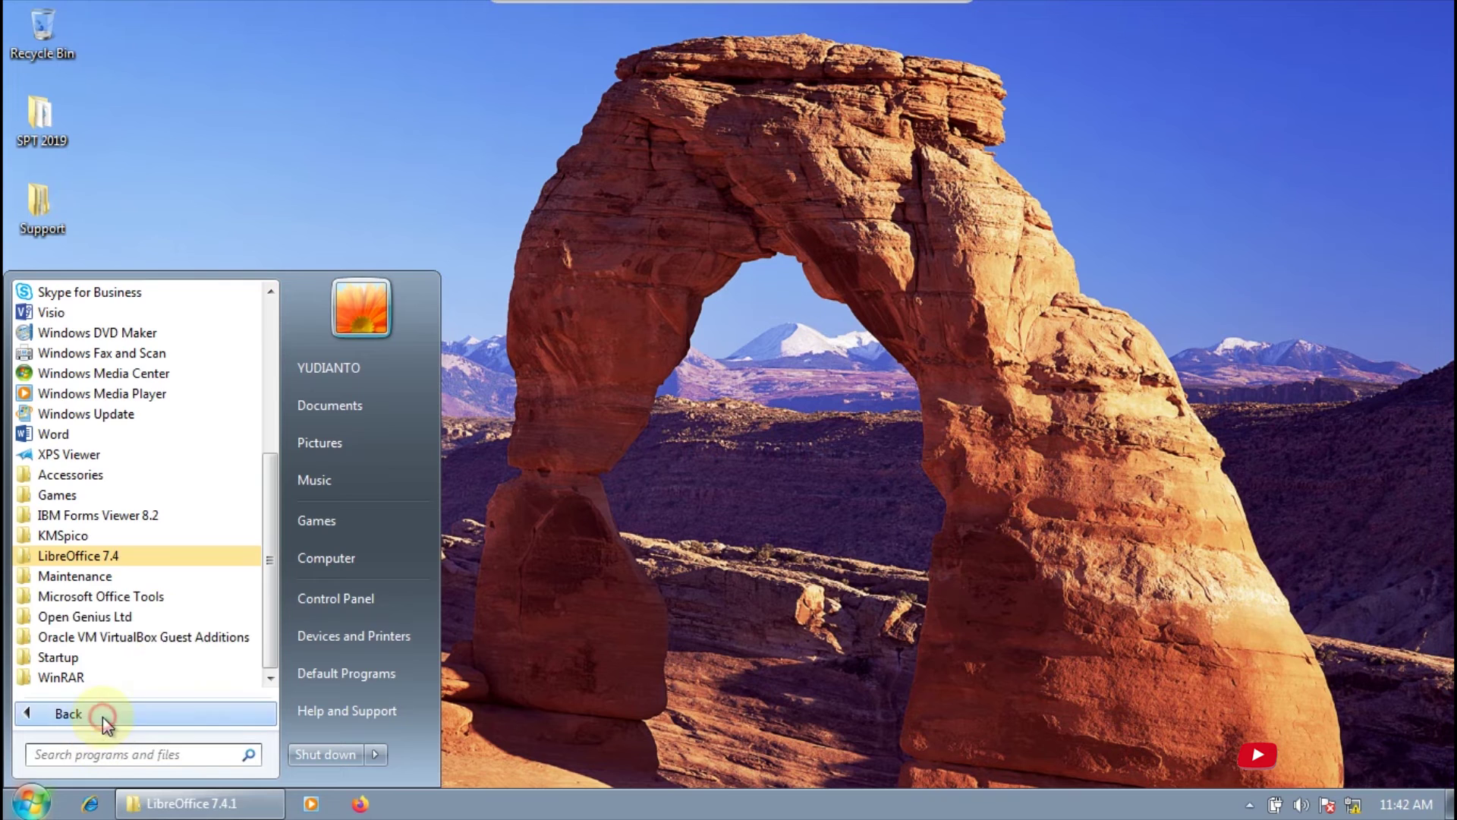
pyautogui.click(122, 557)
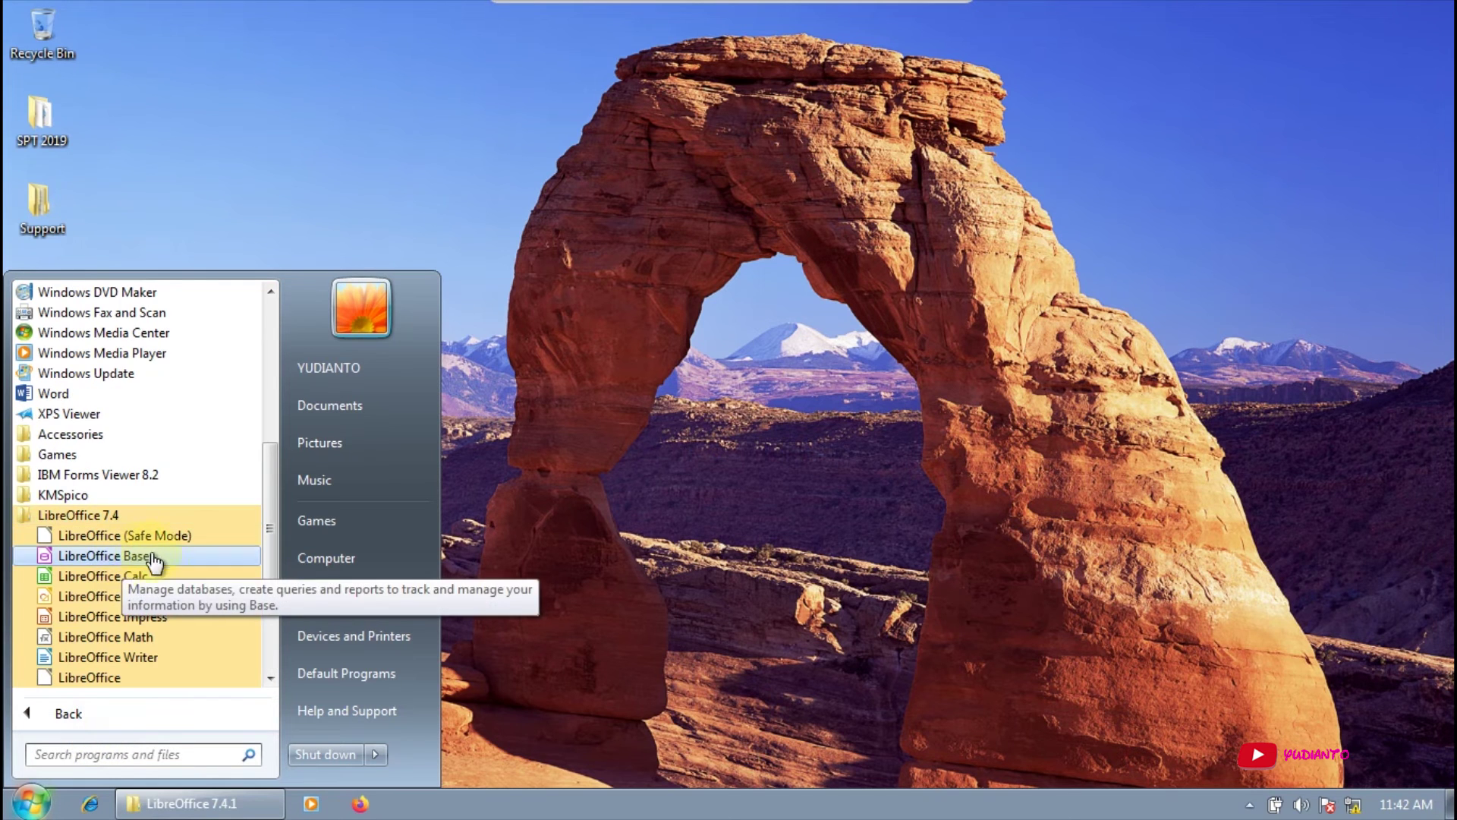
pyautogui.click(163, 659)
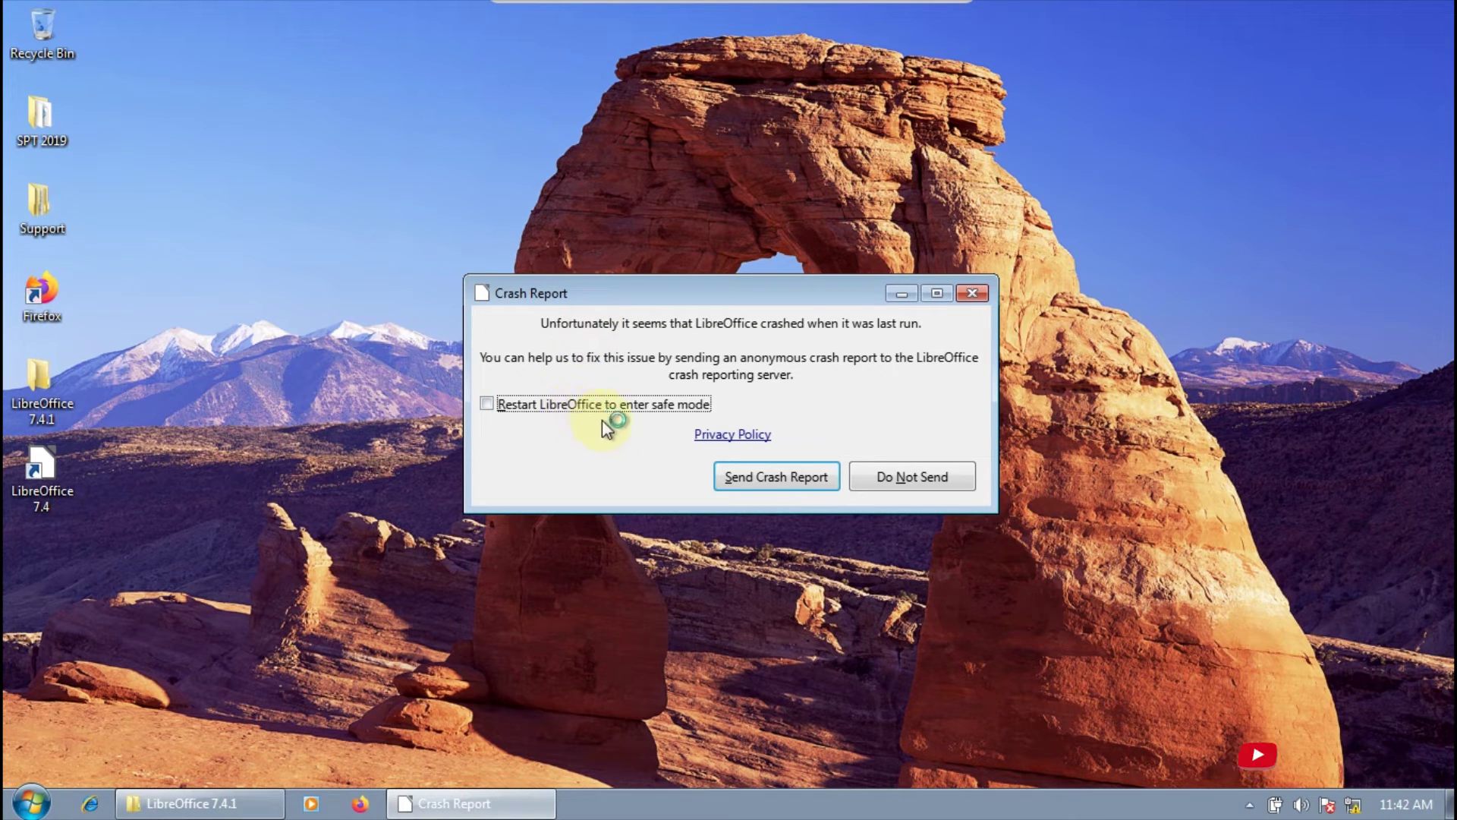
pyautogui.click(884, 478)
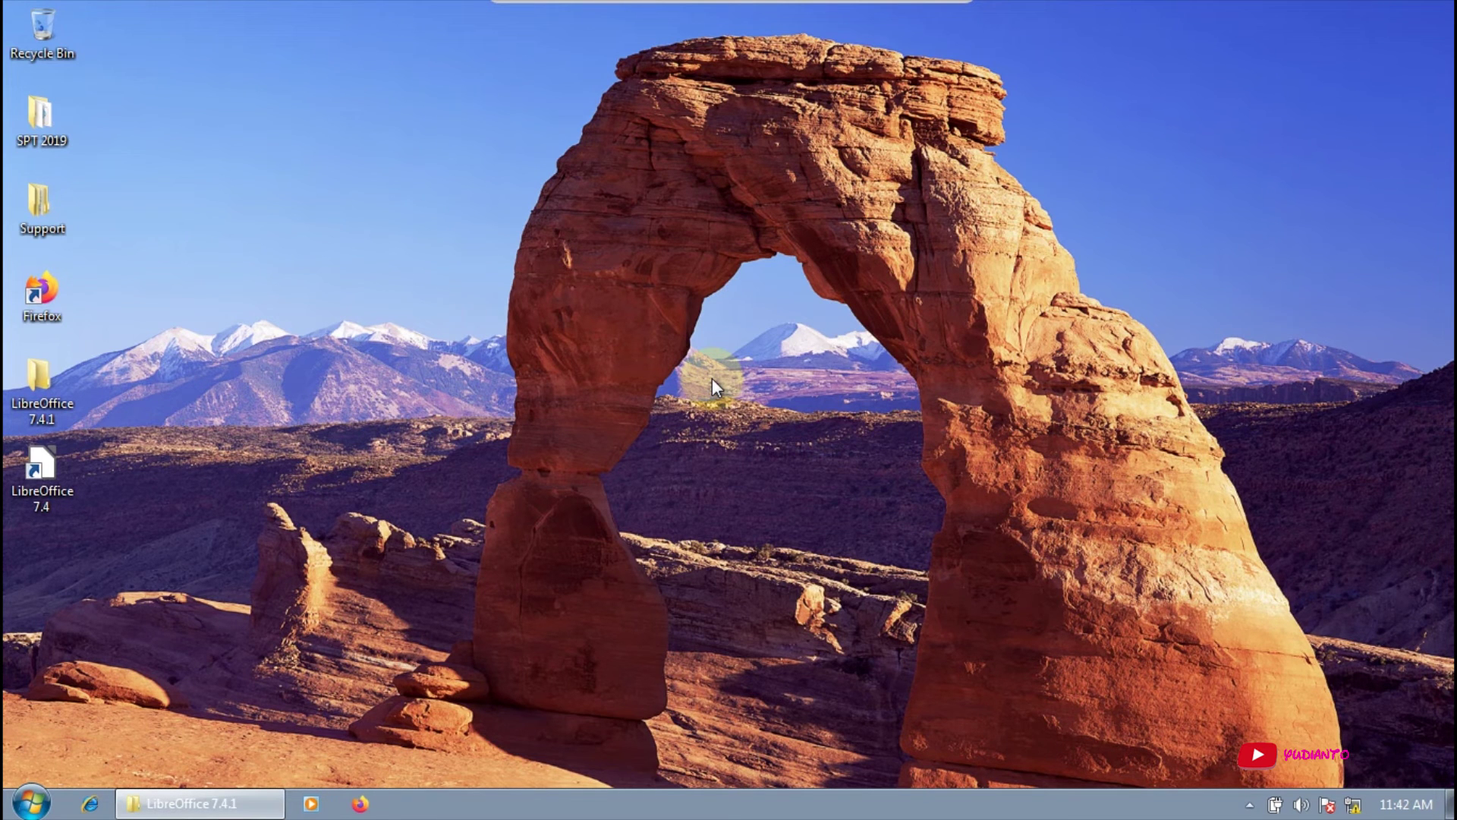
# Reopen the Start Center without sending a crash report and retry creating a Writer document, closing the program if it stops working.
pyautogui.click(886, 572)
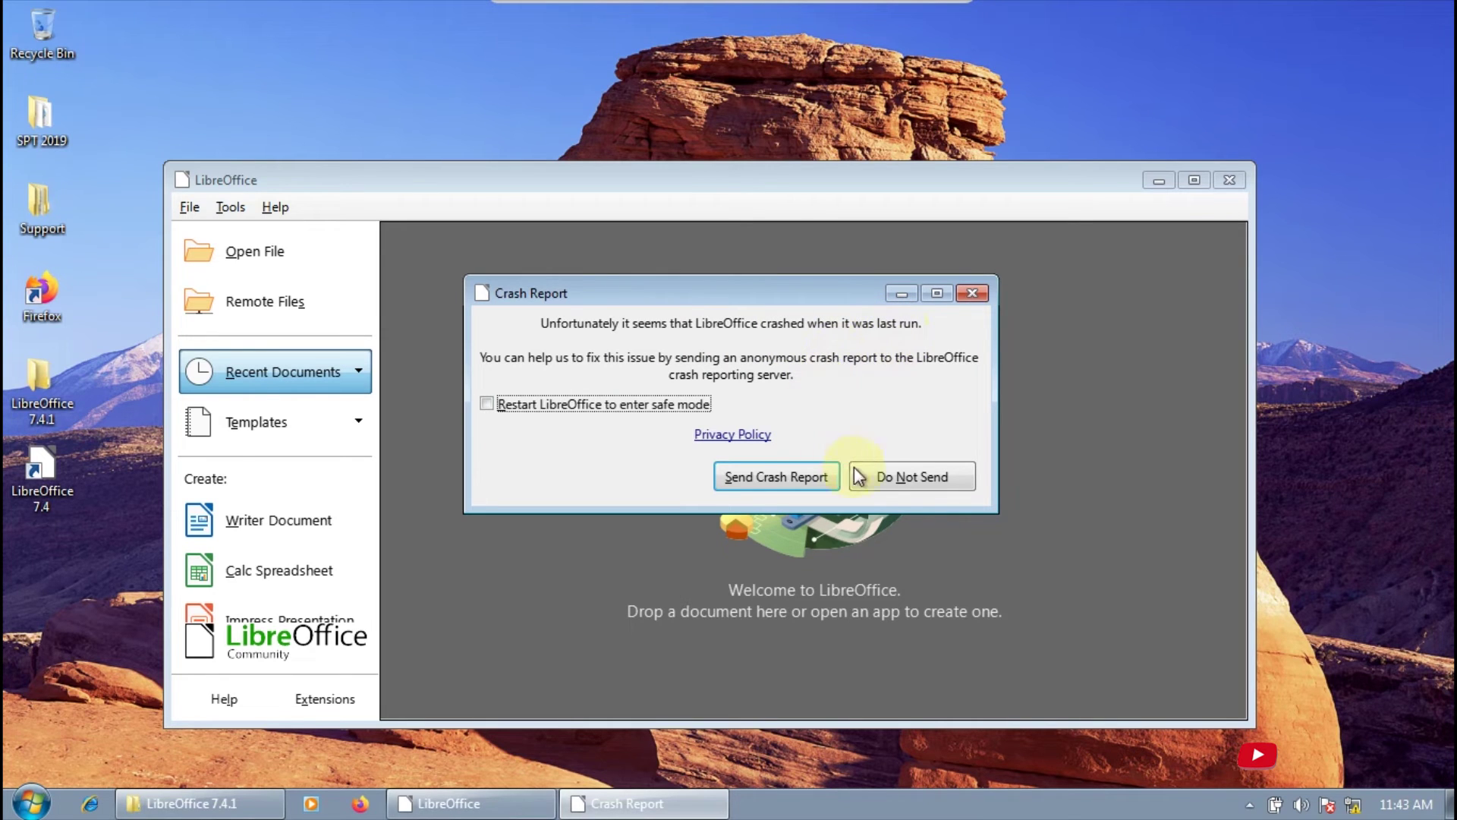
pyautogui.click(891, 481)
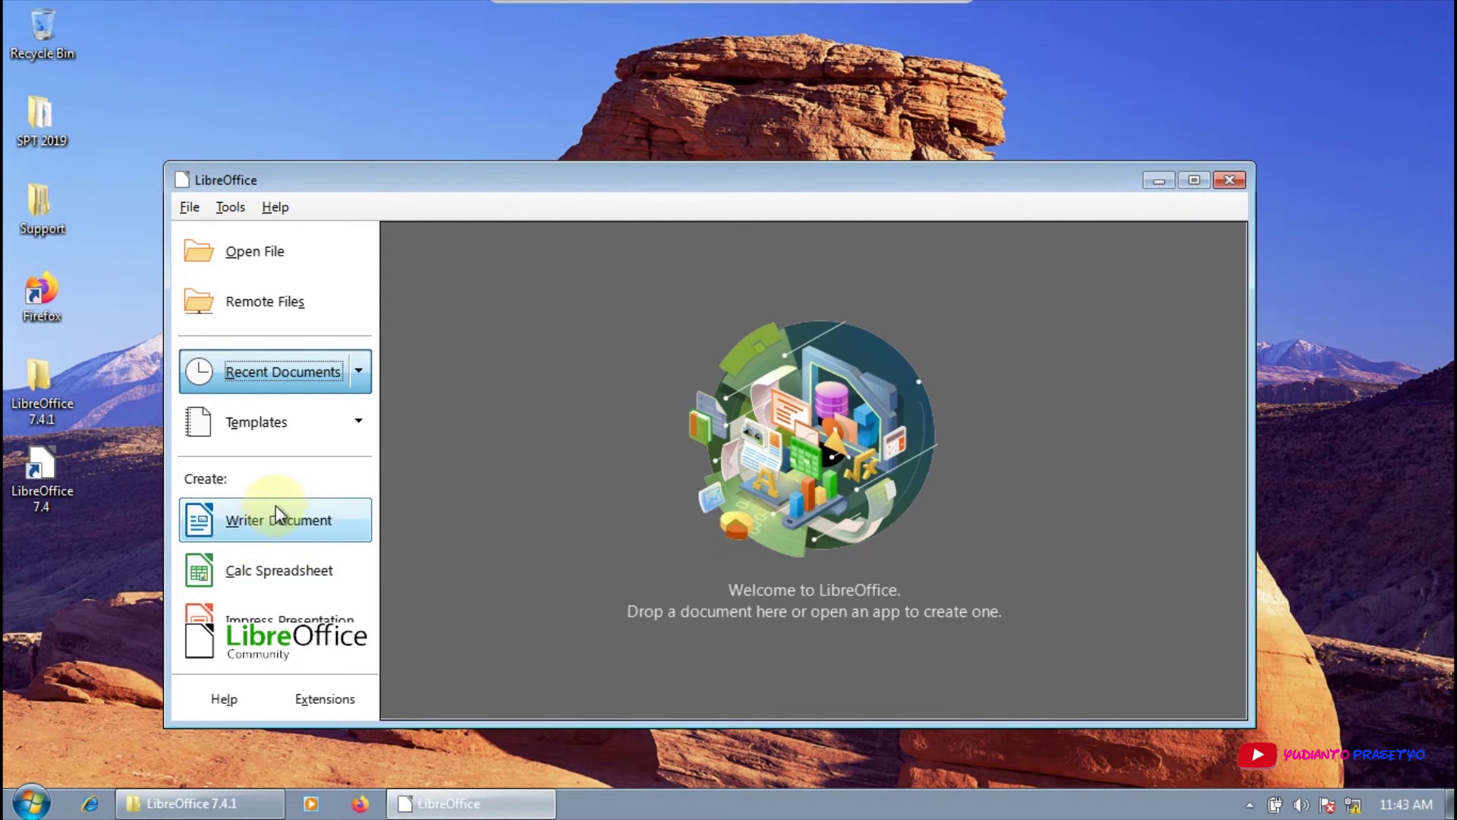
pyautogui.click(300, 521)
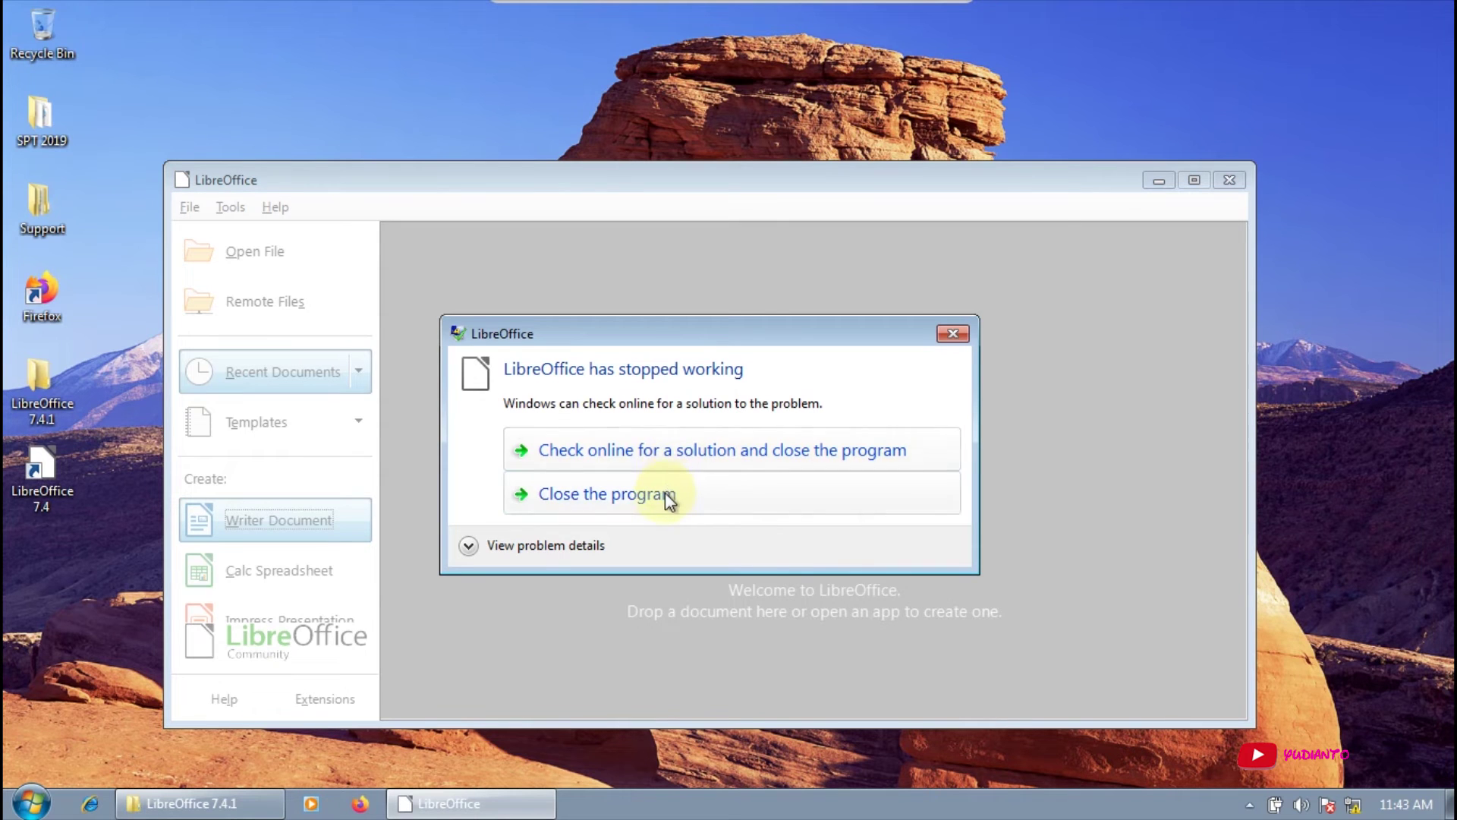
pyautogui.click(664, 493)
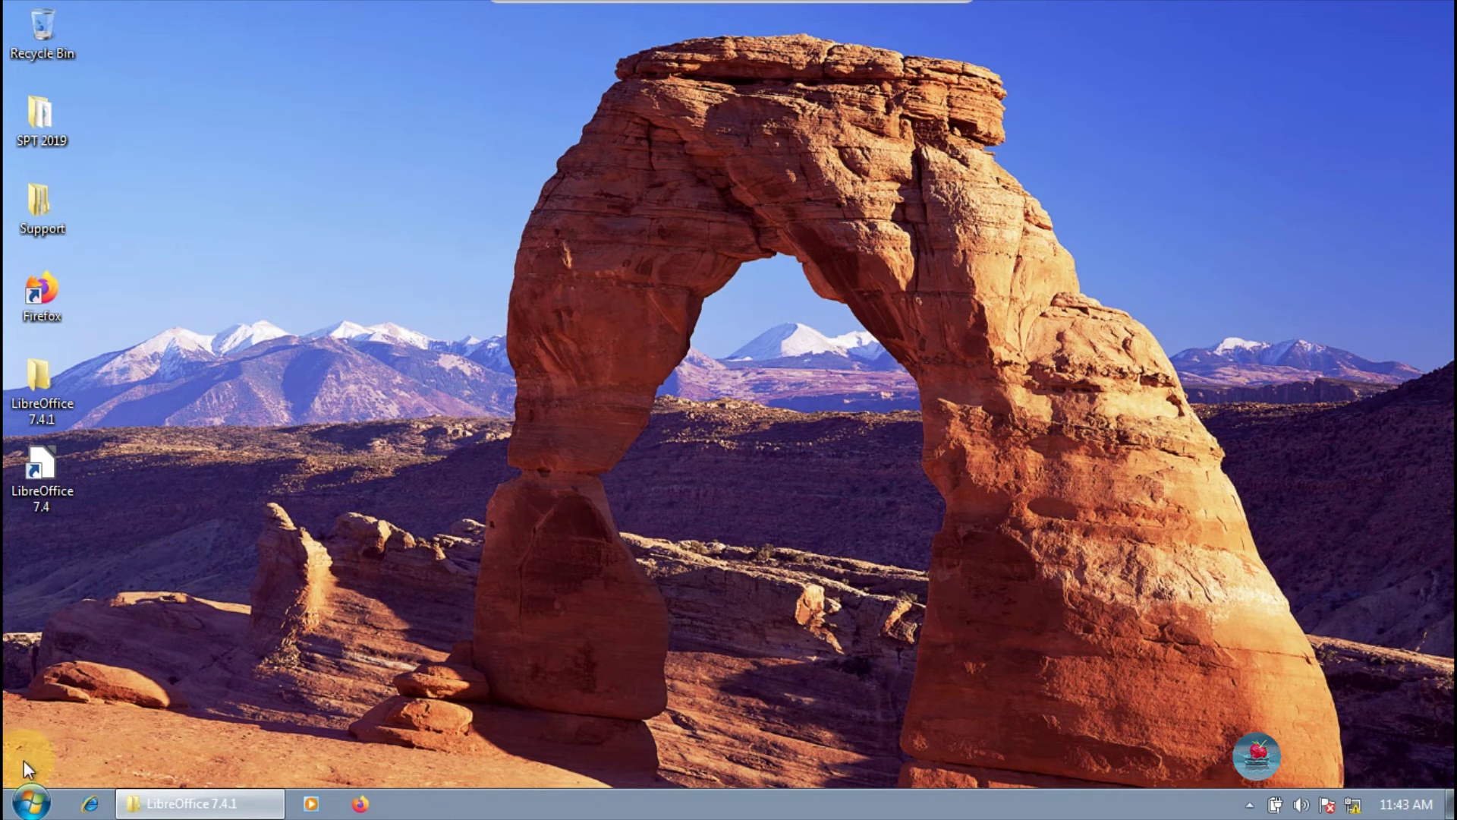
# Launch LibreOffice (Safe Mode) from the LibreOffice 7.4 program group and restart it in normal mode.
pyautogui.click(31, 802)
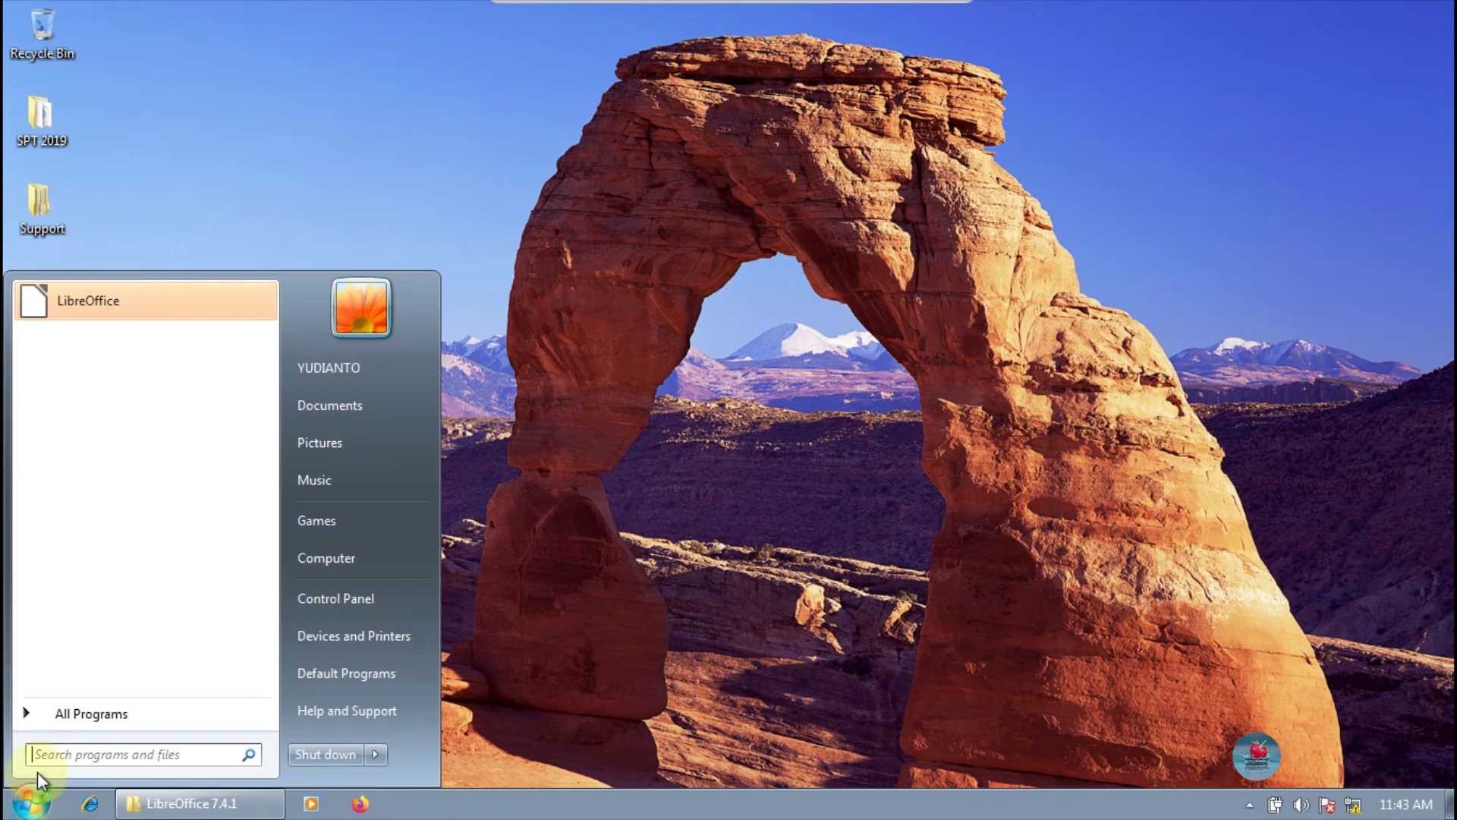
pyautogui.click(76, 713)
pyautogui.click(120, 557)
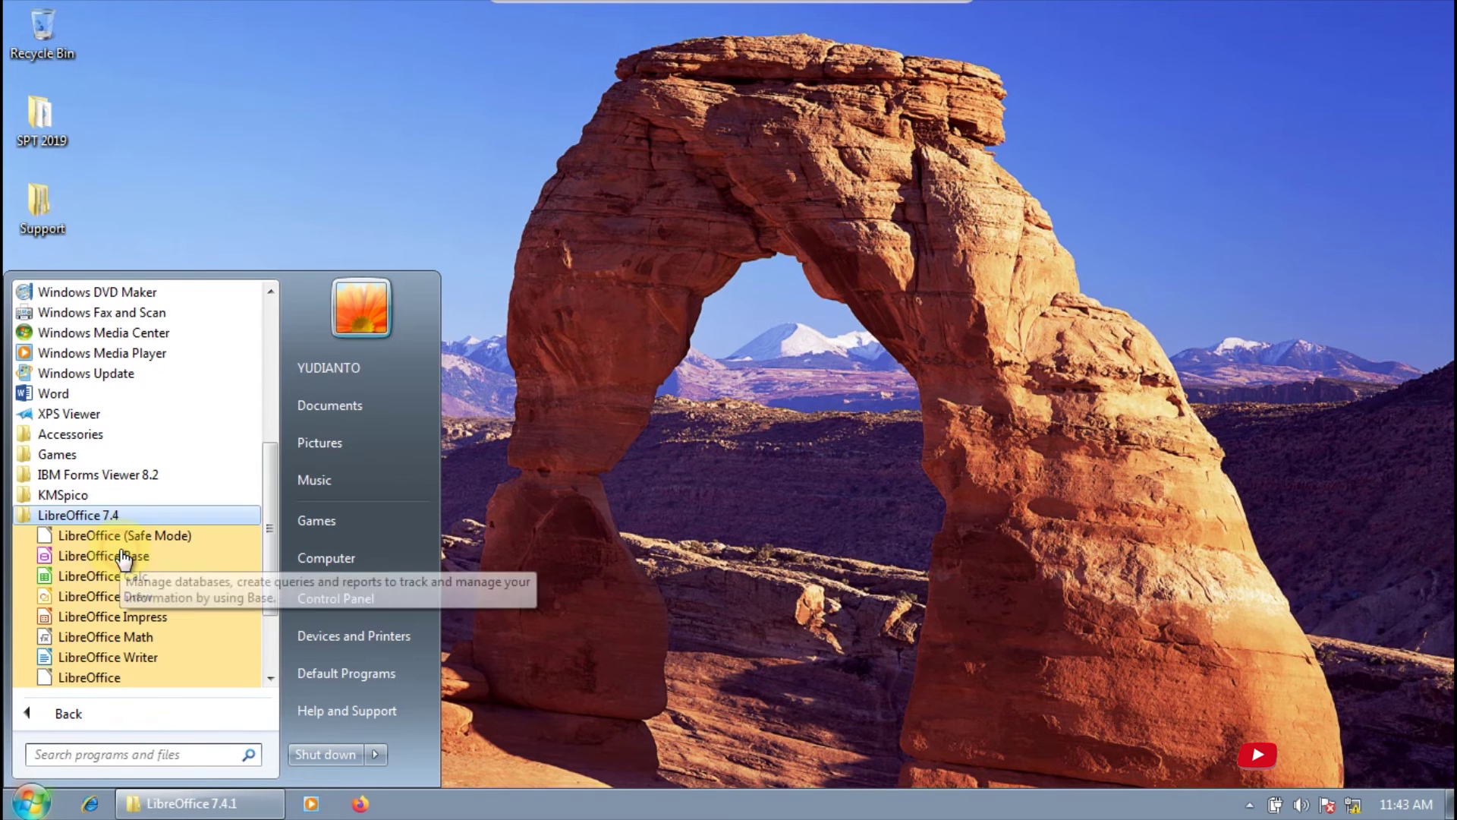
pyautogui.click(130, 531)
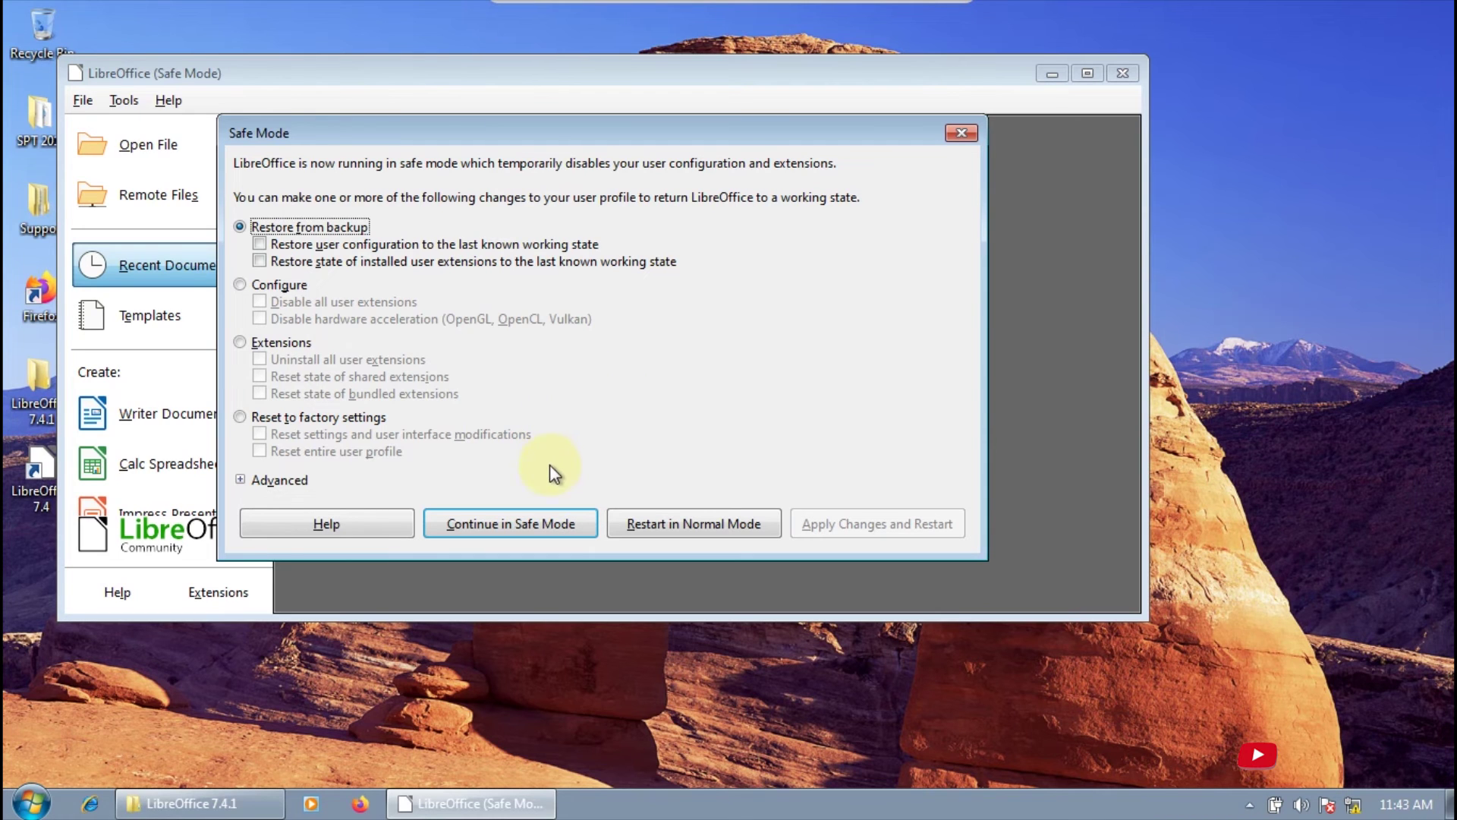
pyautogui.click(636, 522)
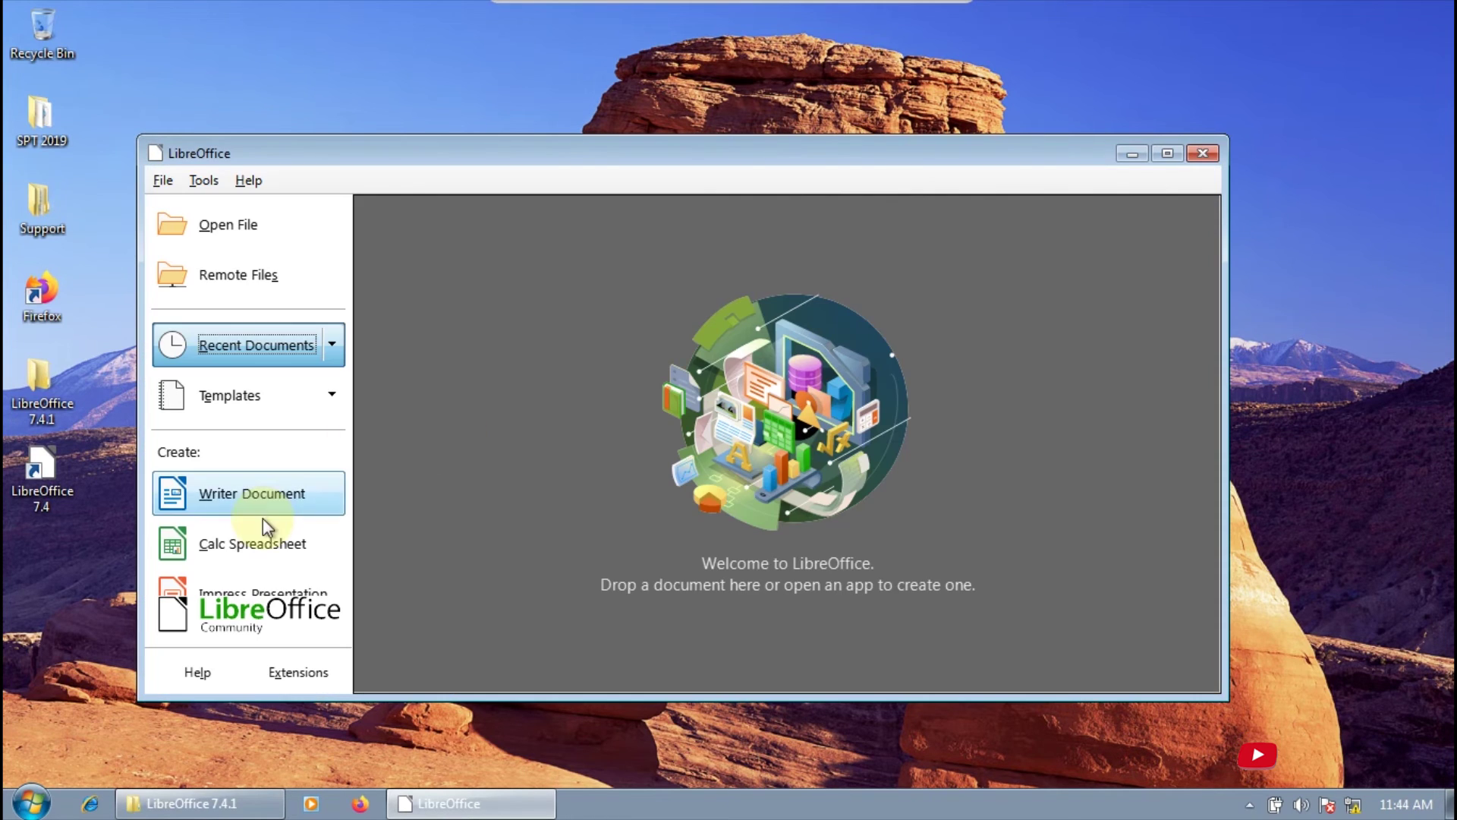
# Try to create a Writer document after the normal-mode restart, closing the program if it stops working.
pyautogui.click(268, 505)
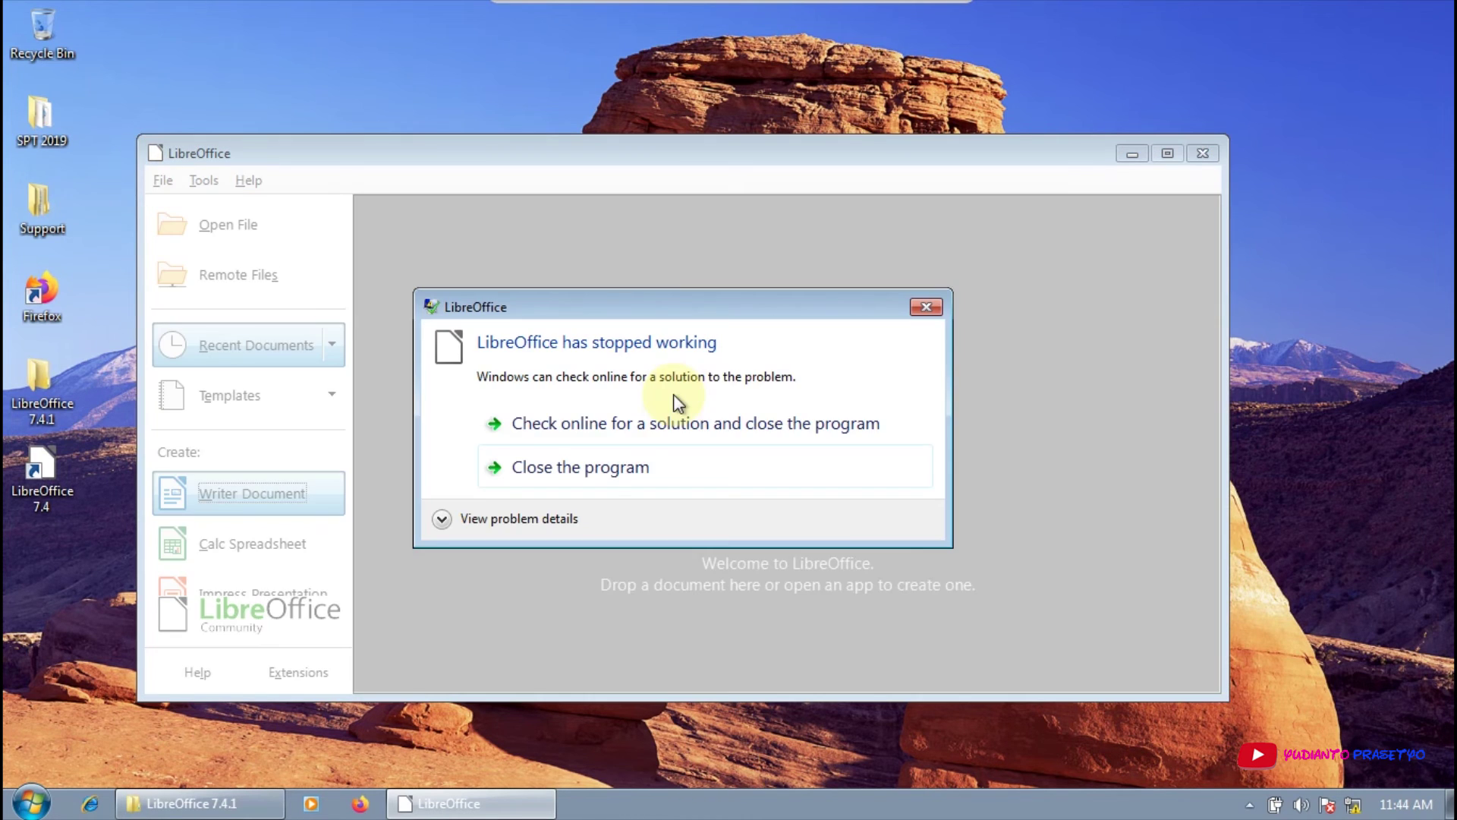
pyautogui.click(578, 467)
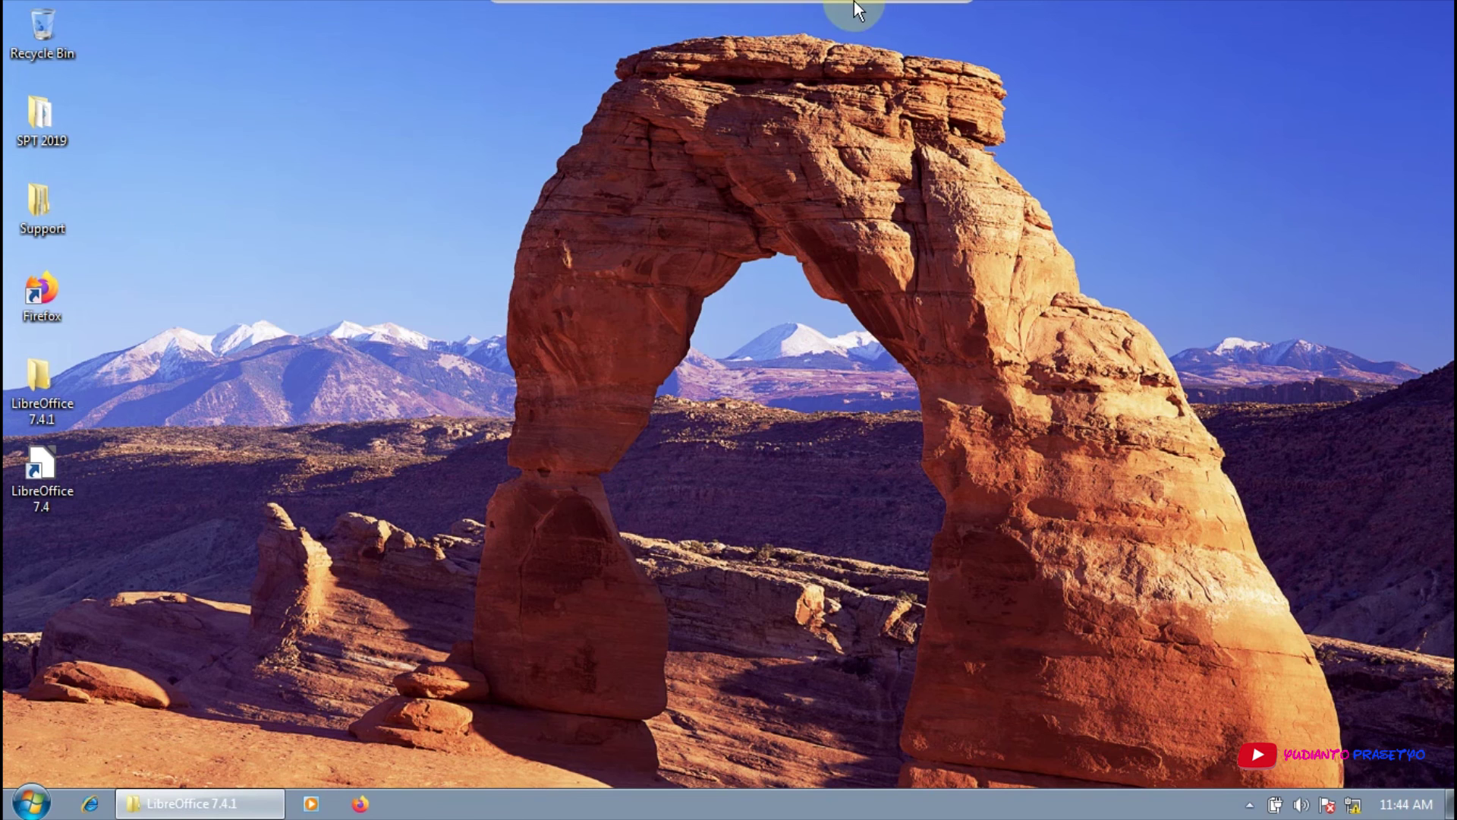
# Minimize the Windows 7 virtual machine and launch LibreOffice Writer from the host computer's LibreOffice 7.4 program group.
pyautogui.click(903, 14)
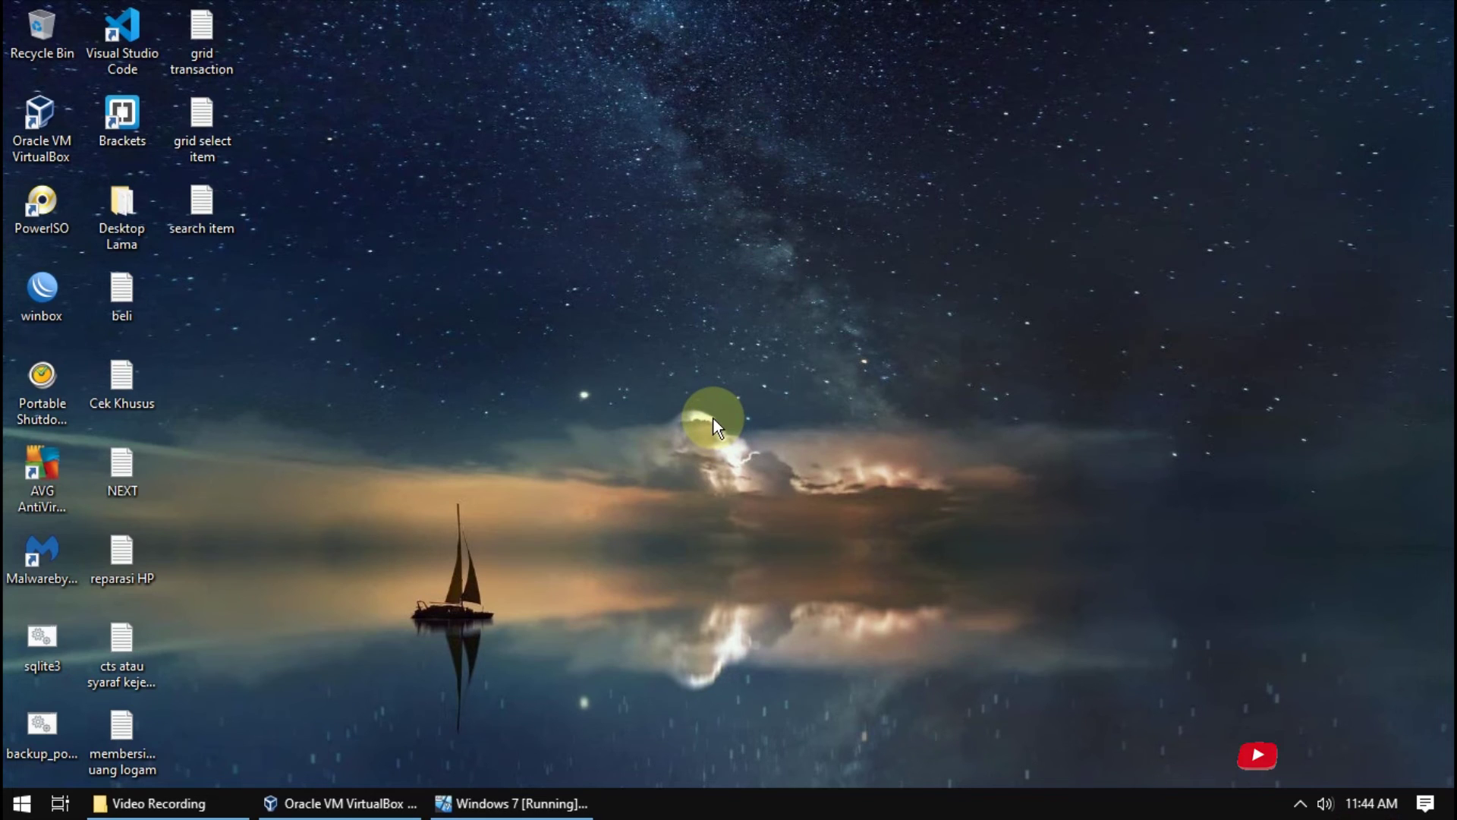
pyautogui.press('super')
pyautogui.scroll(-5, 176, 537)
pyautogui.scroll(-10, 173, 536)
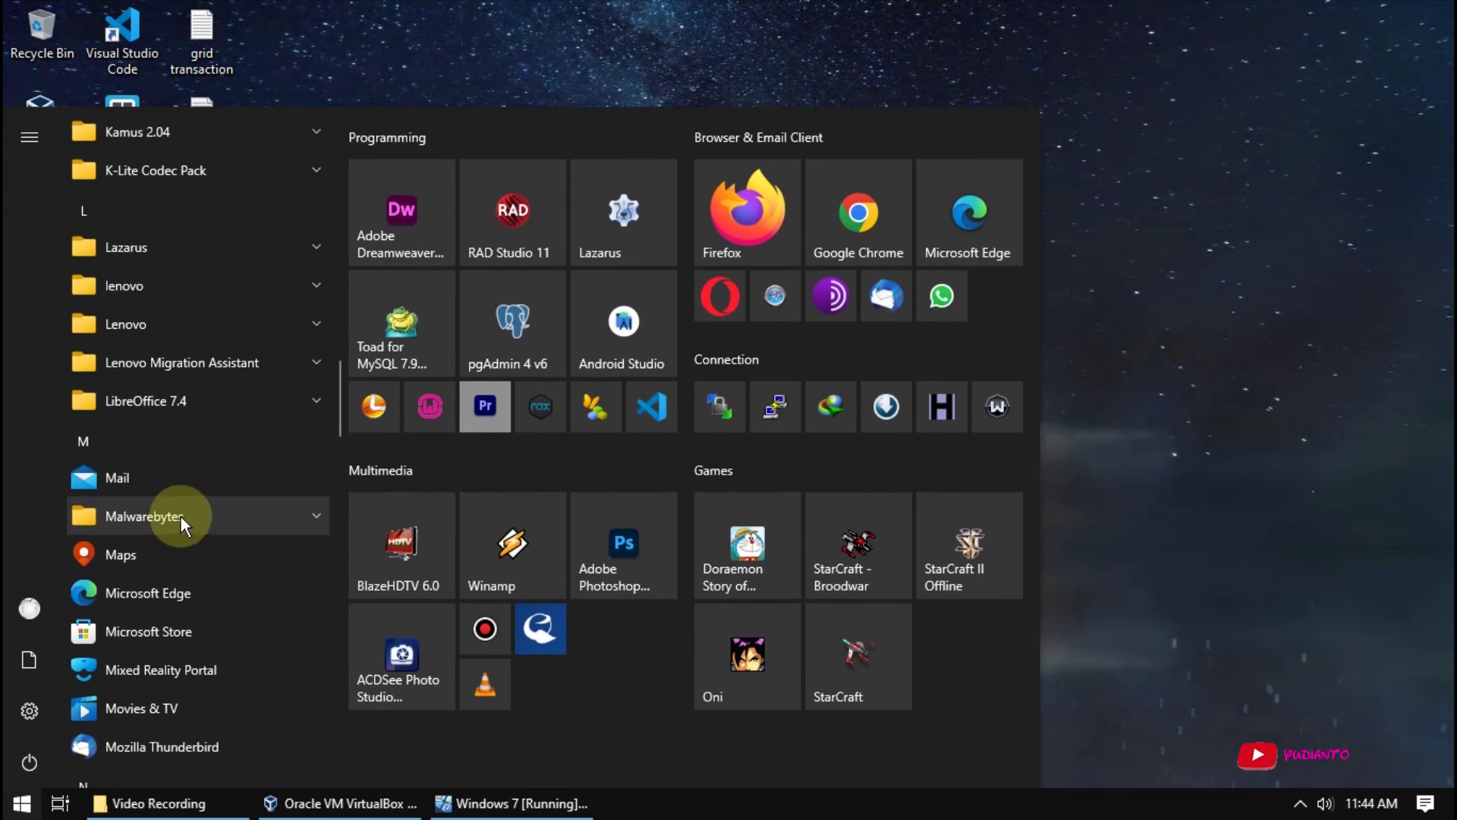
pyautogui.click(215, 408)
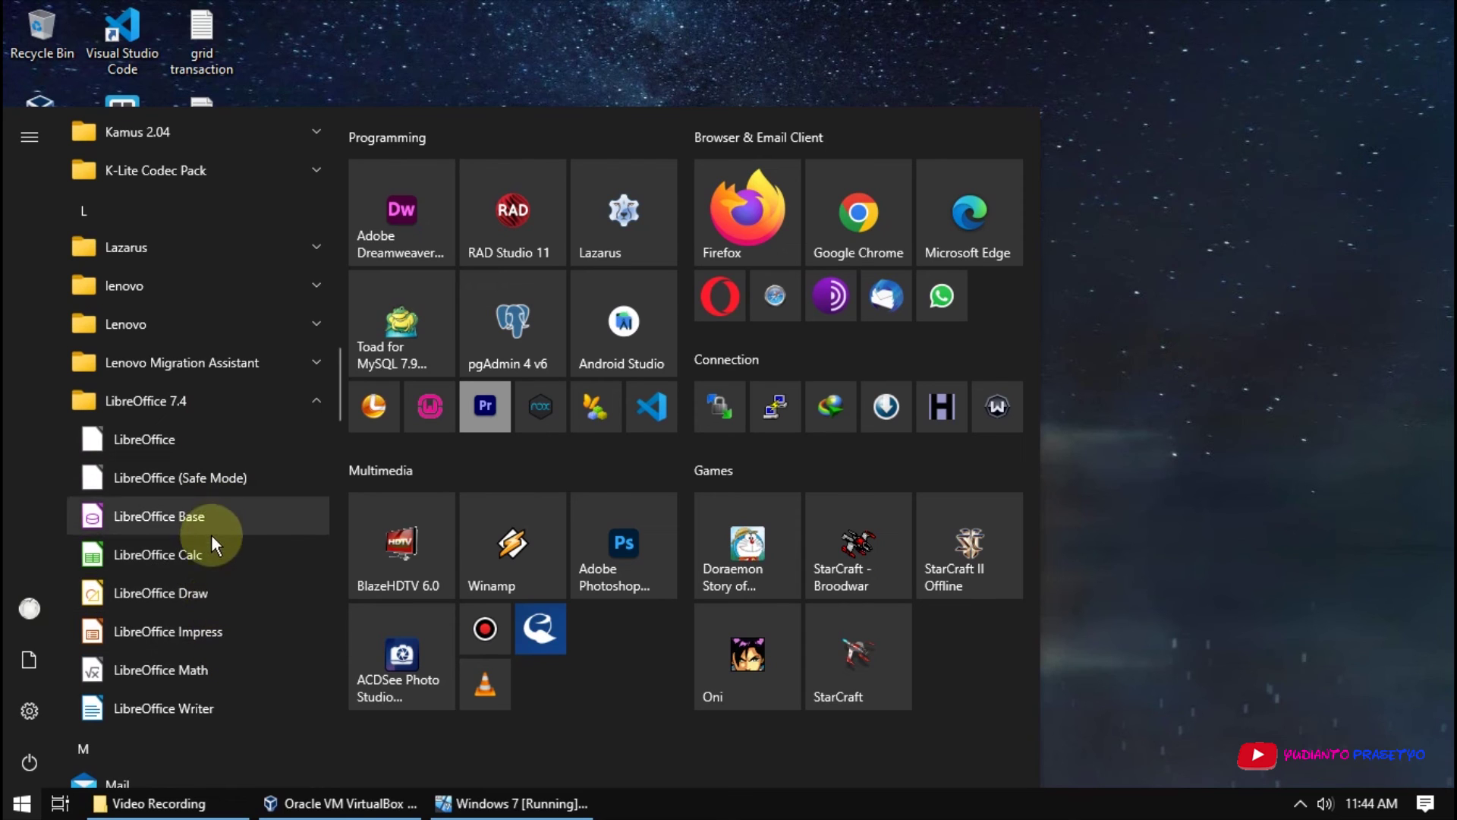
pyautogui.click(207, 703)
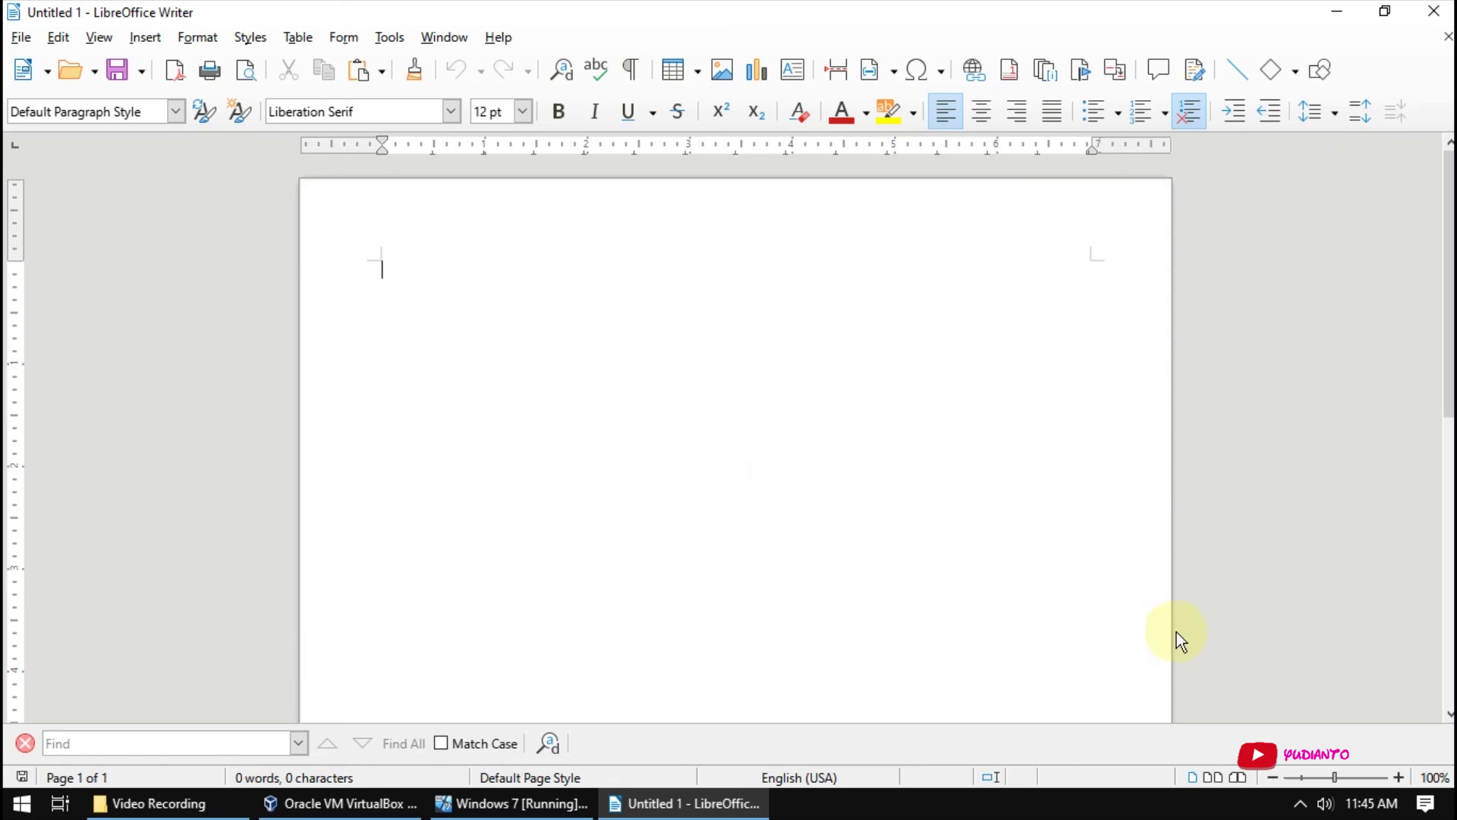
pyautogui.click(1300, 807)
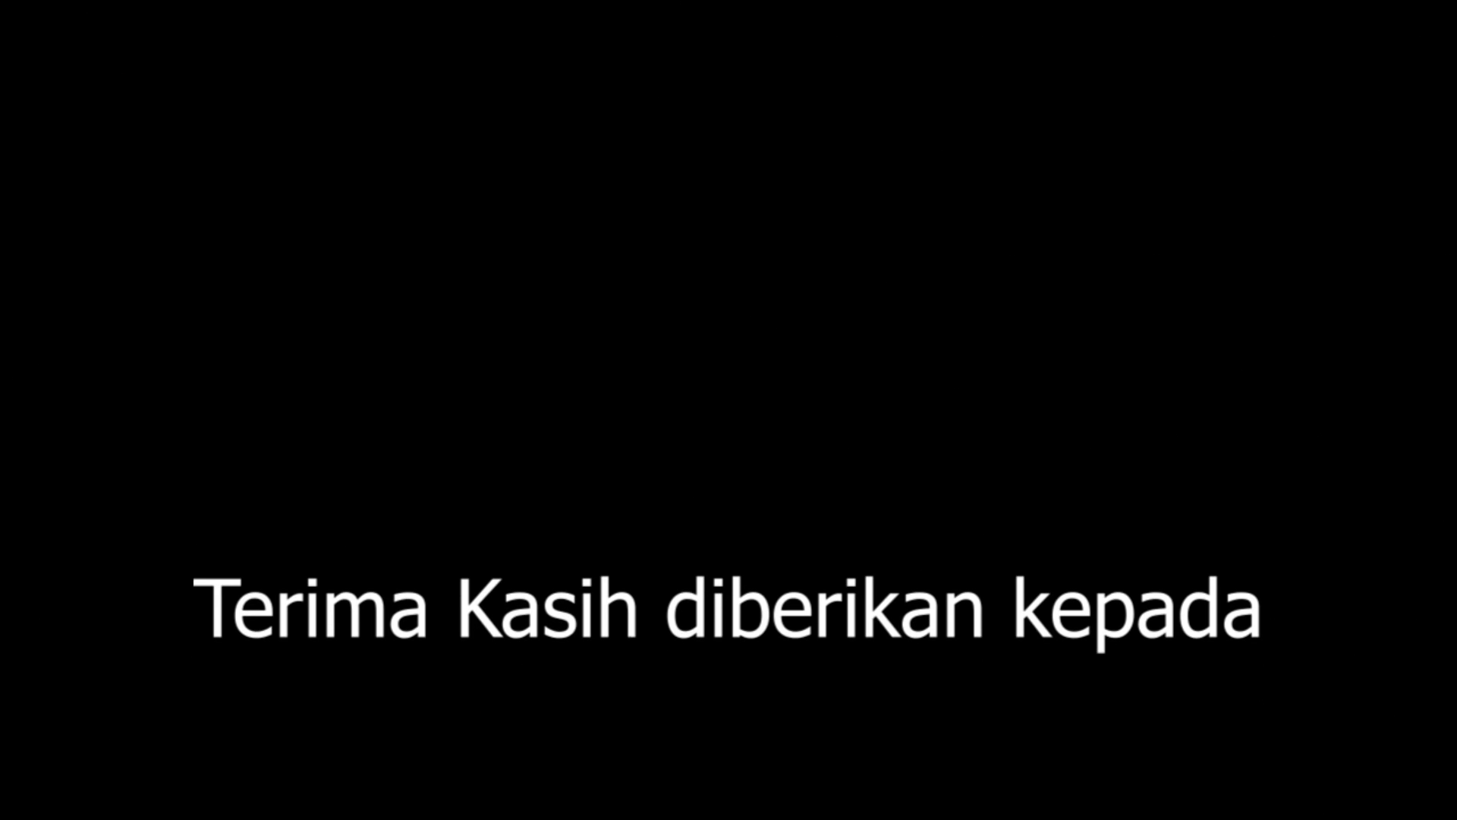